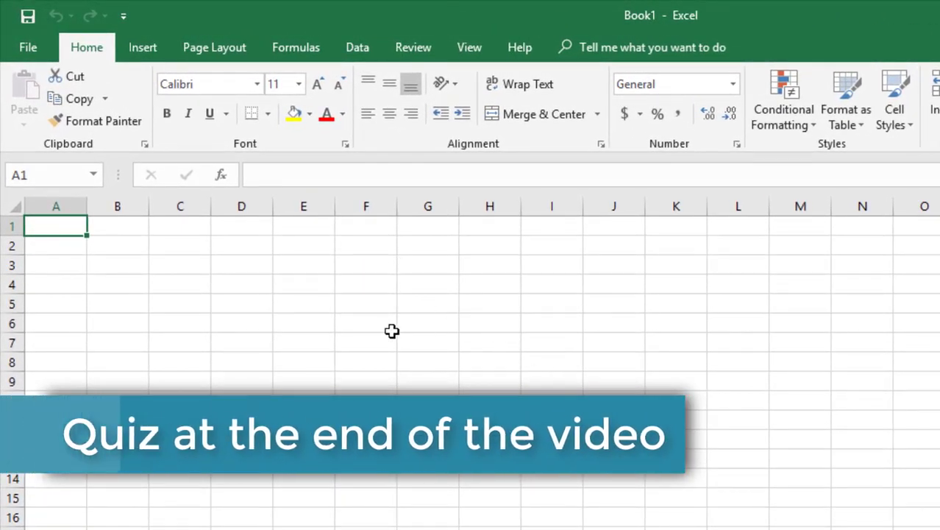
Step: Enter 1 in cell A1 and 2 in cell A2
type("12")
key("Return")
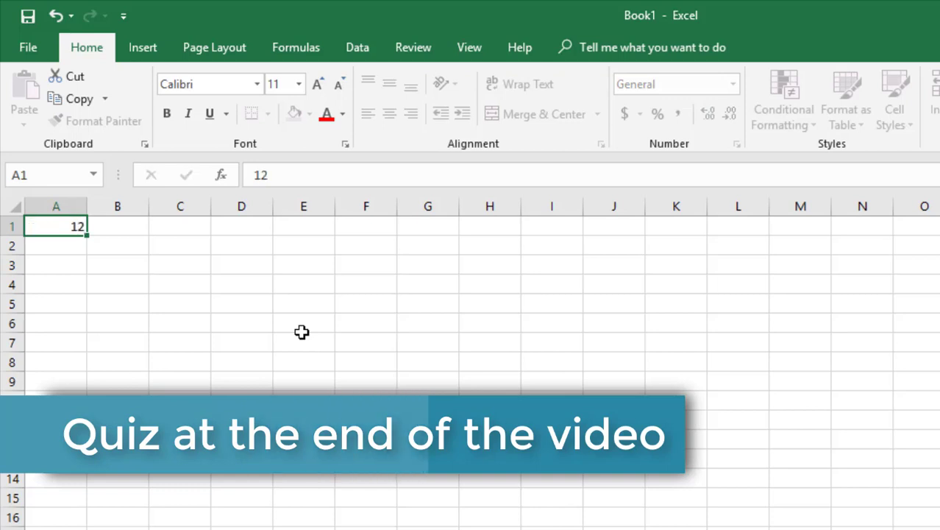
key("ctrl+z")
key("Return")
type("2")
key("ctrl+Return")
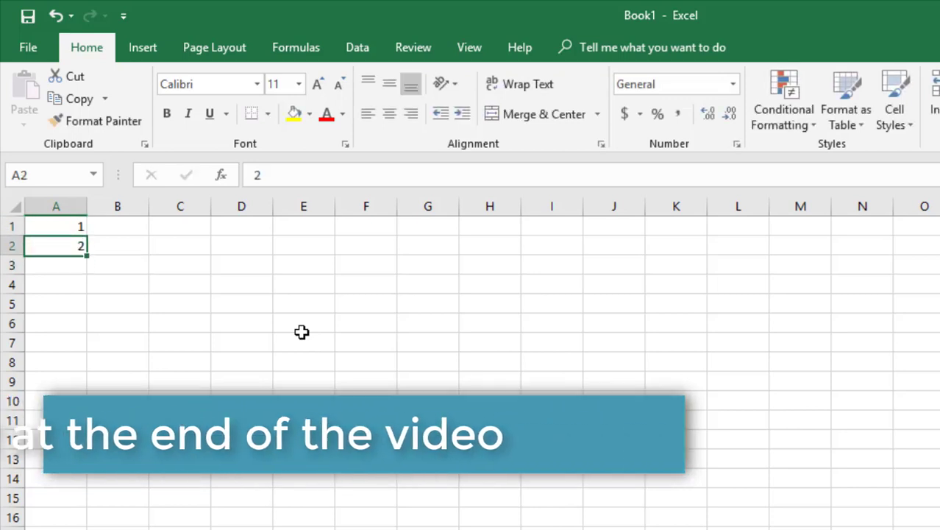
Step: Extend the number series from A1:A2 down to row 14 with AutoFill
key("Up")
key("shift+Down")
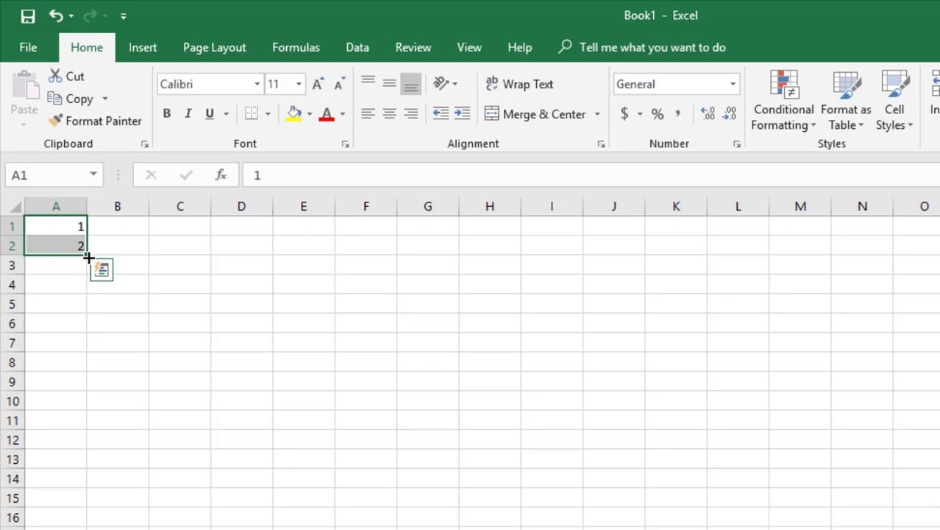
left_click_drag(88, 257, 72, 485)
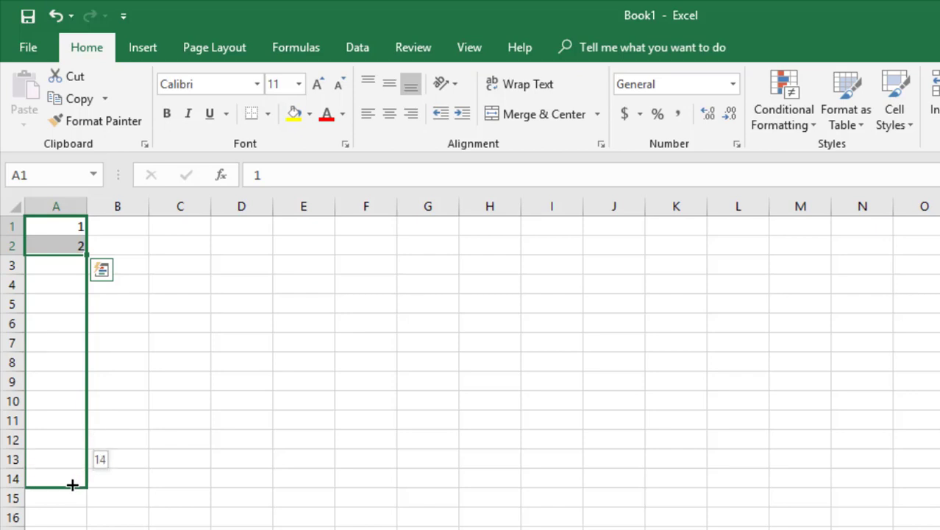
left_click_drag(72, 484, 72, 484)
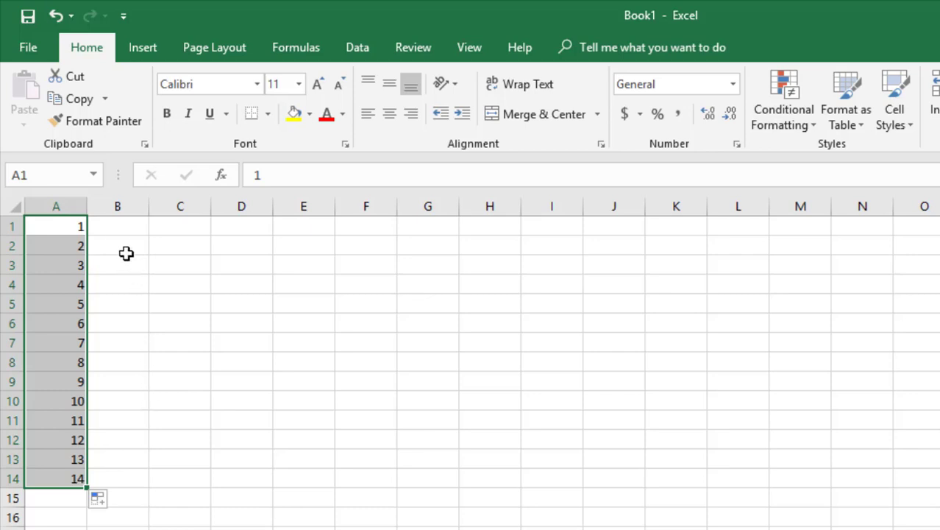
Step: Insert the current date, 9/13/2018, in cell B1 and fill consecutive days down to B14
left_click(120, 230)
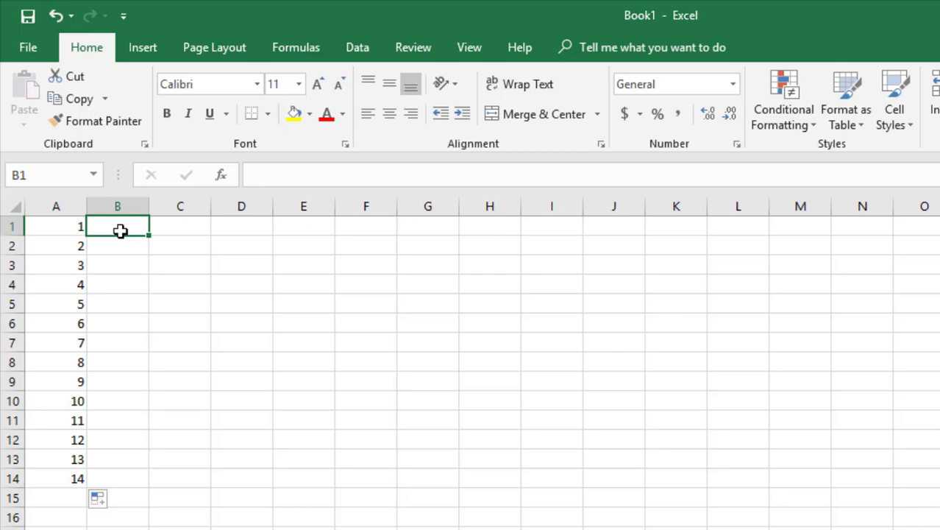
key("ctrl+semicolon")
key("ctrl+Return")
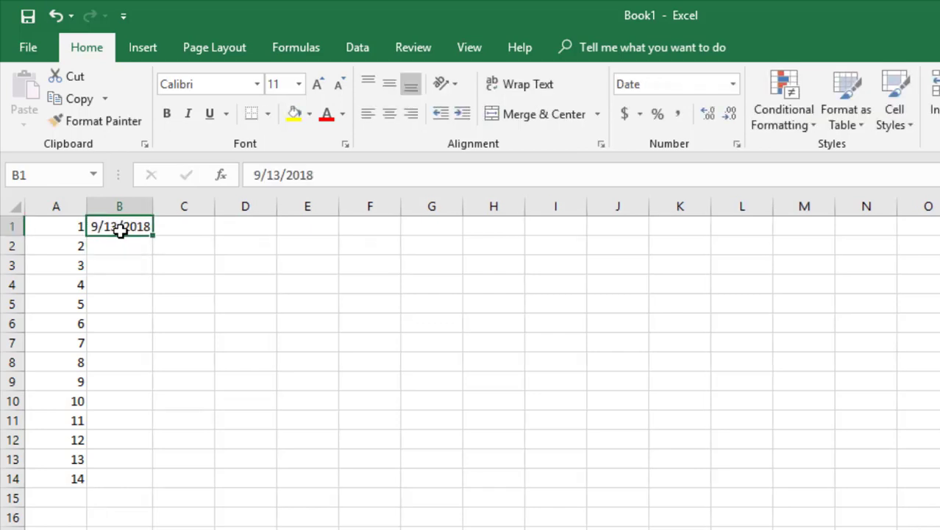
left_click_drag(154, 234, 136, 482)
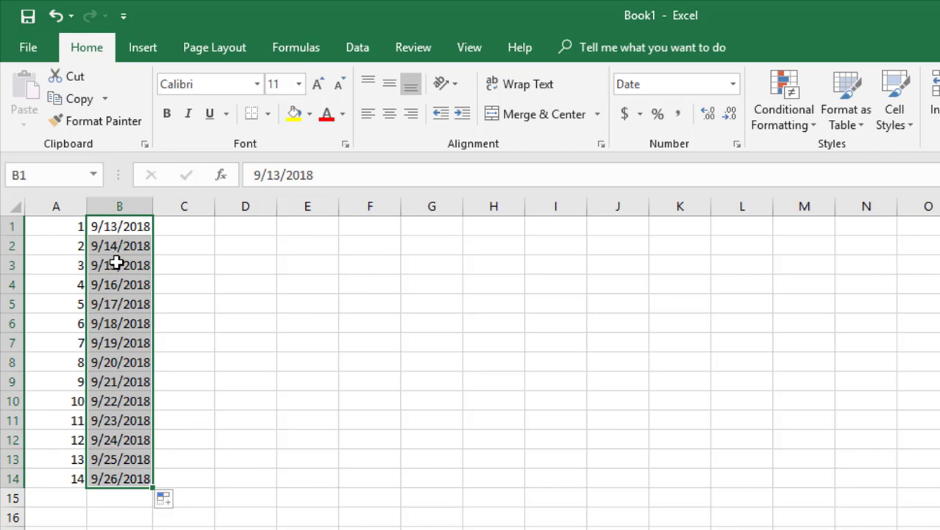
Step: Enter the time 8:00 a in cell C1 and fill hourly times down to C14
left_click(189, 226)
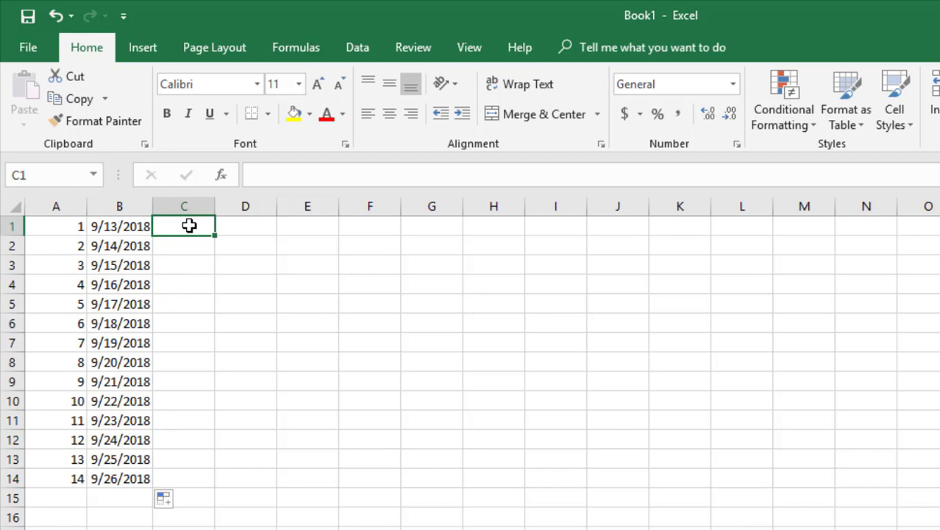
type("8")
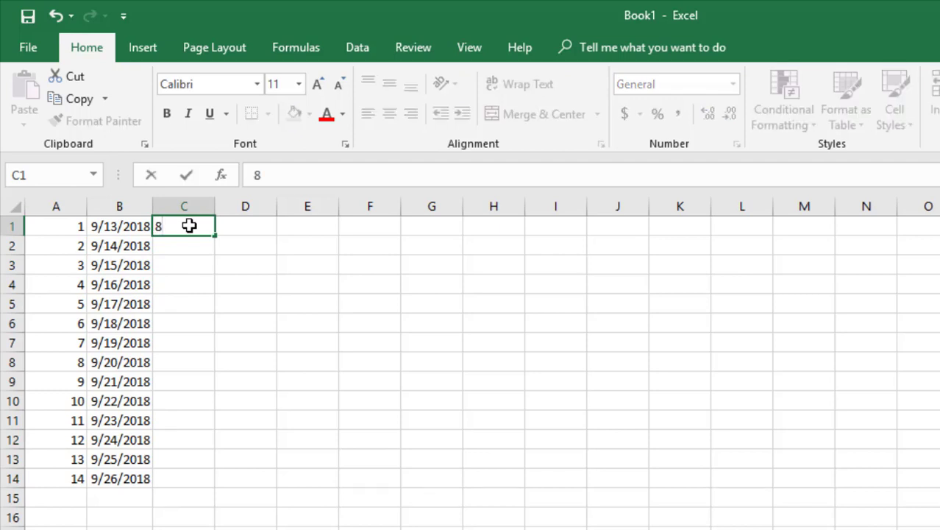
type(":00 a")
key("Return")
left_click(189, 226)
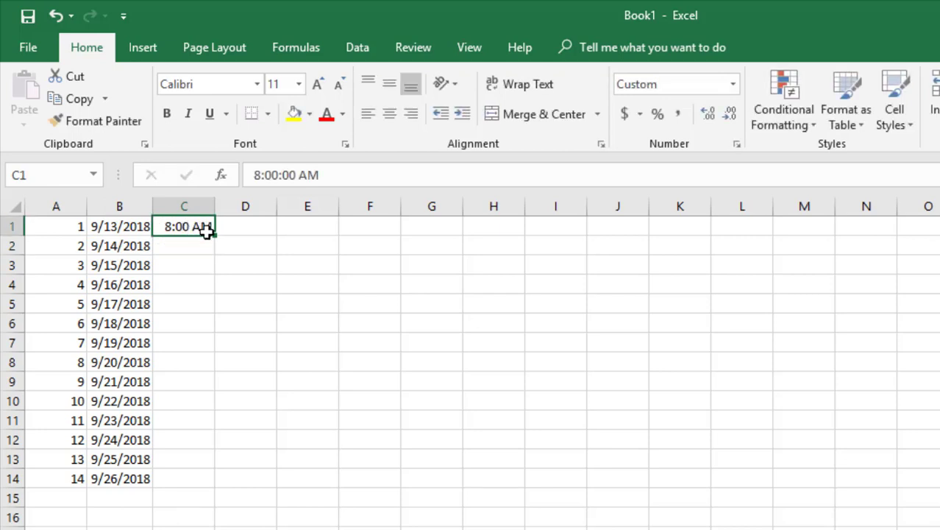
left_click_drag(214, 236, 189, 483)
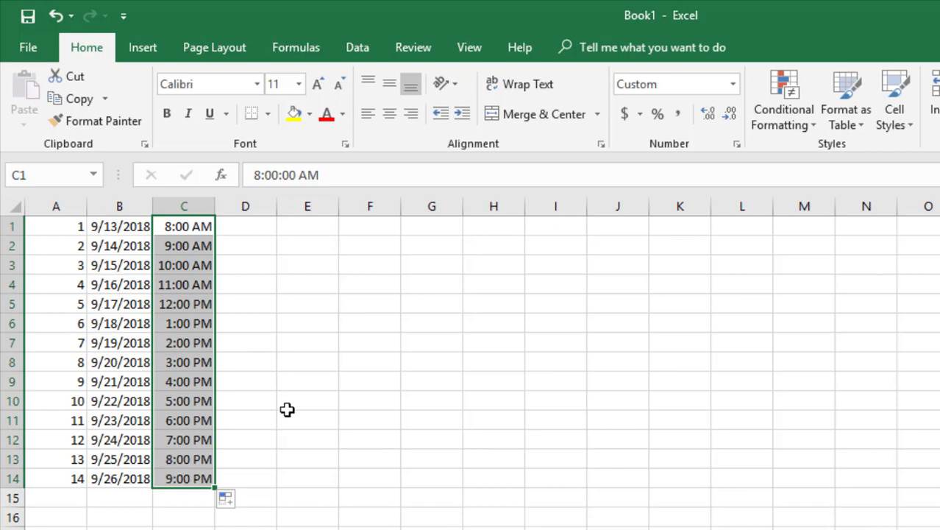
Step: Enter the month abbreviation jan in cell D1 and fill the series of months down to D11
left_click(251, 230)
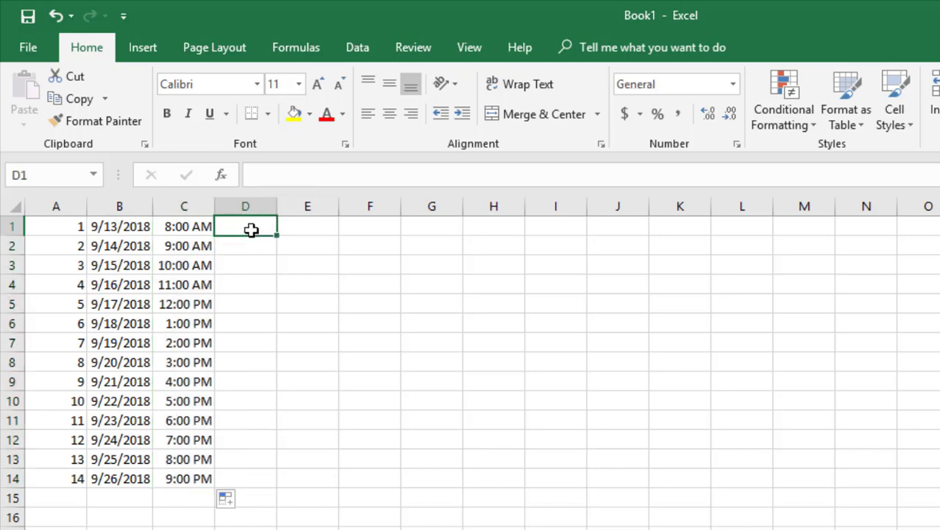
type("jan")
key("Return")
left_click(251, 230)
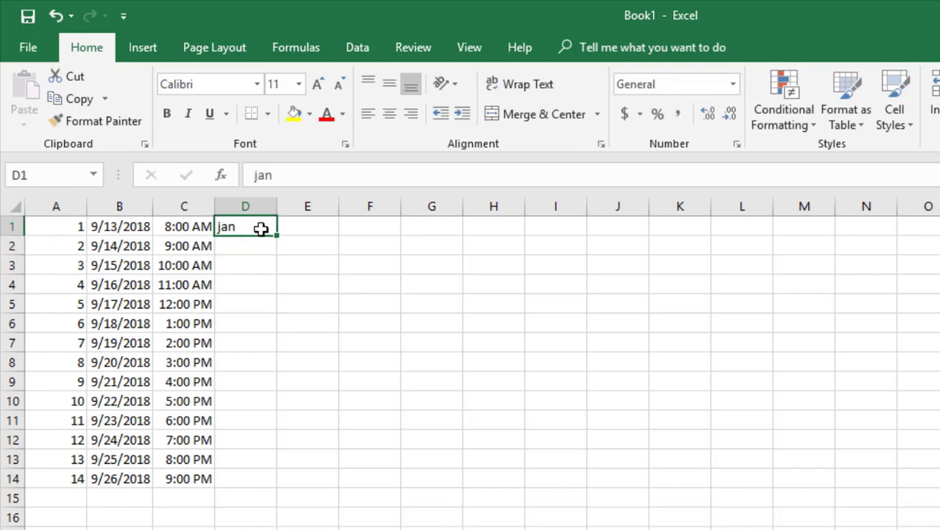
left_click_drag(276, 236, 256, 426)
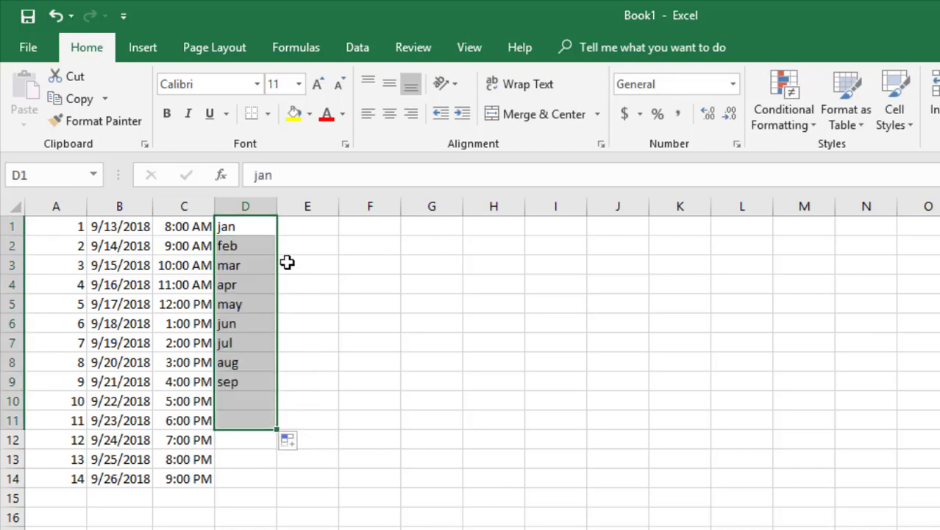
Step: Enter January in cell E1, fill the full month names down to E13, and check where the series repeats
left_click(287, 227)
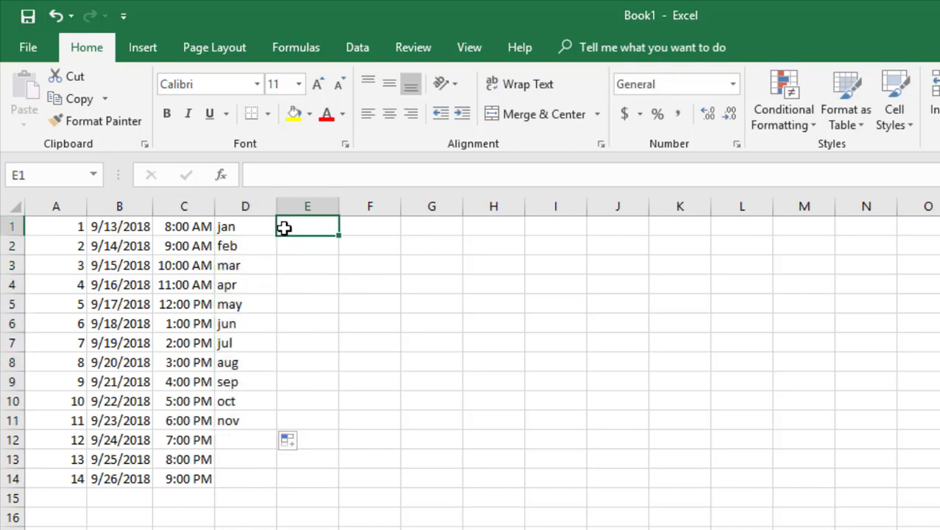
type("January")
key("Return")
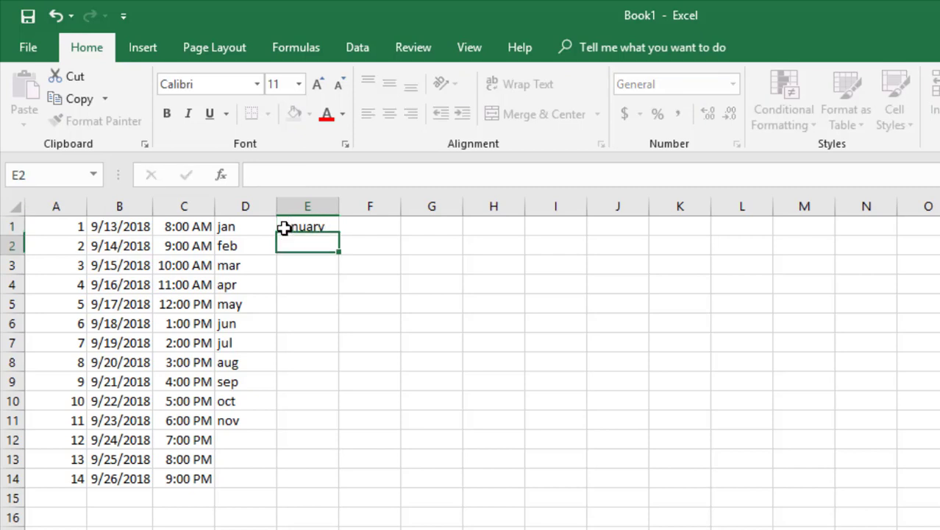
left_click(284, 228)
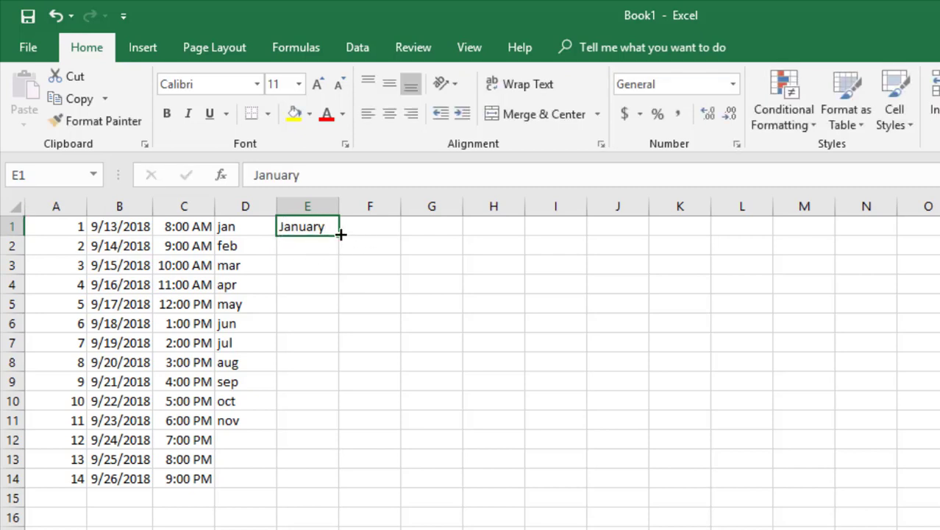
left_click_drag(338, 261, 305, 471)
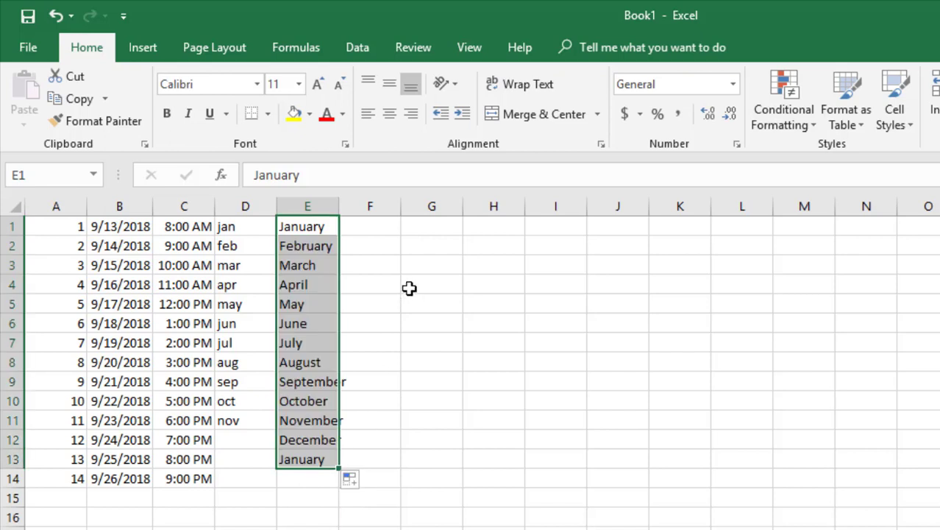
left_click(302, 400)
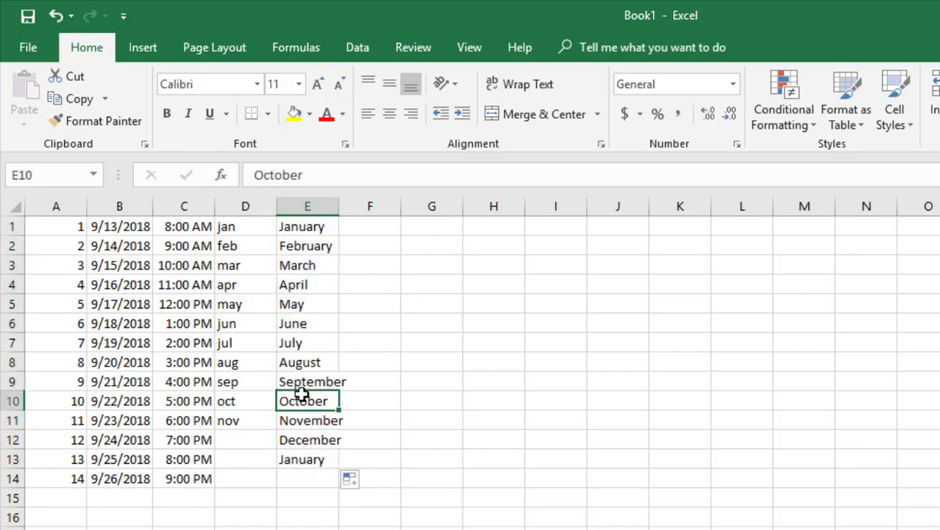
left_click(301, 457)
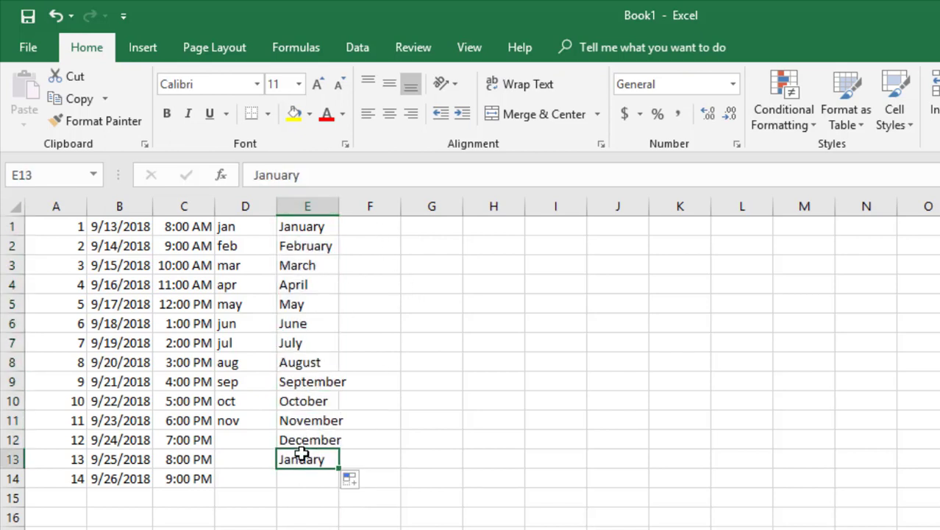
Step: Enter Sun in cell F1, fill the weekday abbreviations down to F14, and check where the week repeats
left_click(362, 229)
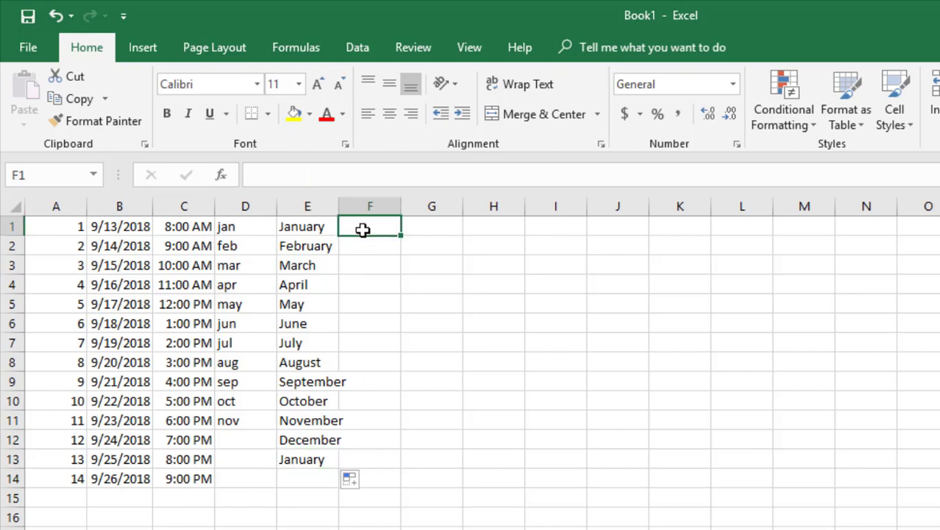
type("Sun")
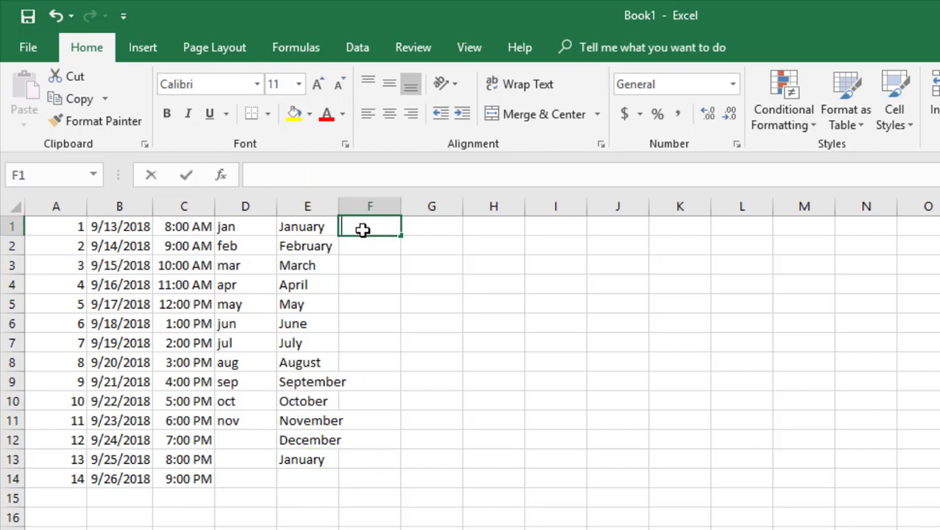
key("ctrl+Return")
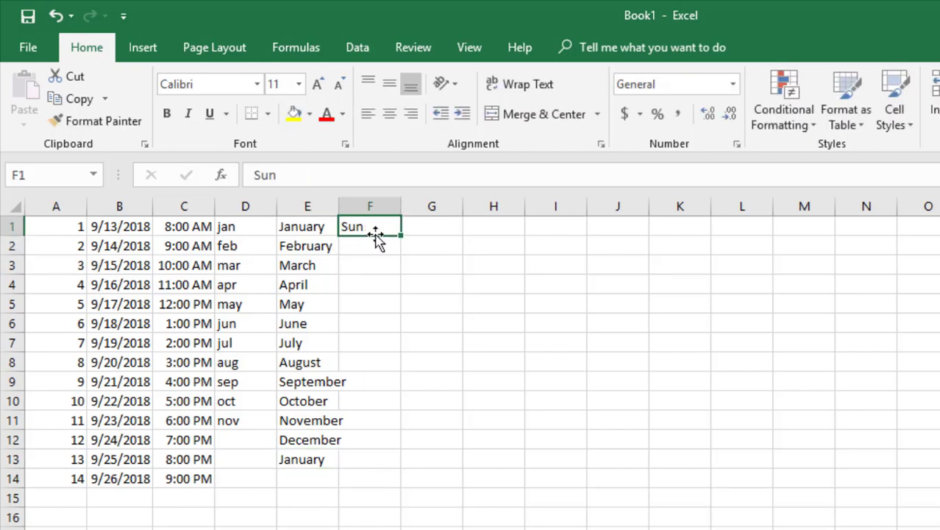
left_click_drag(401, 235, 380, 483)
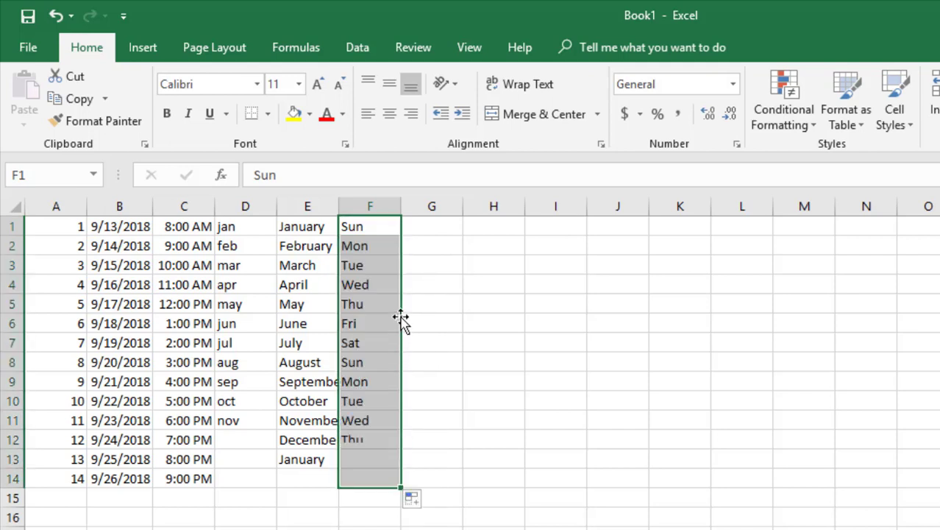
left_click(372, 342)
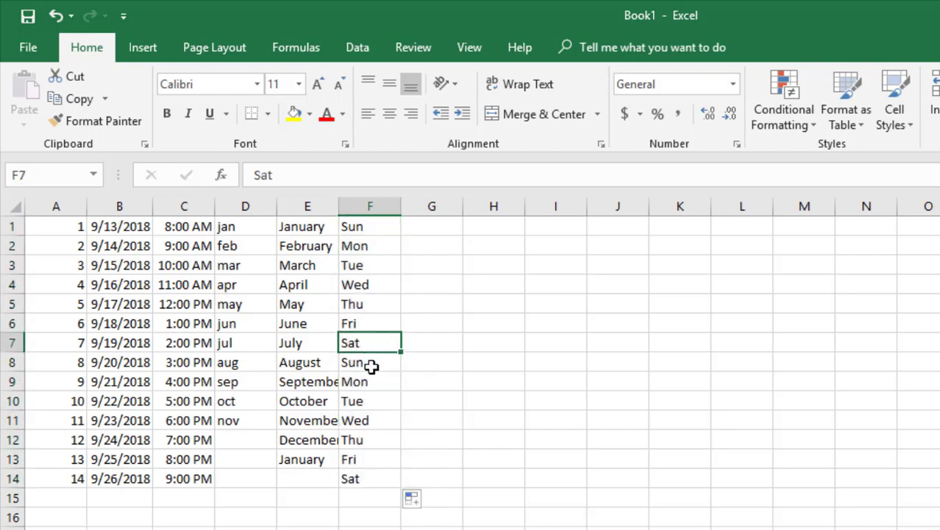
left_click(374, 363)
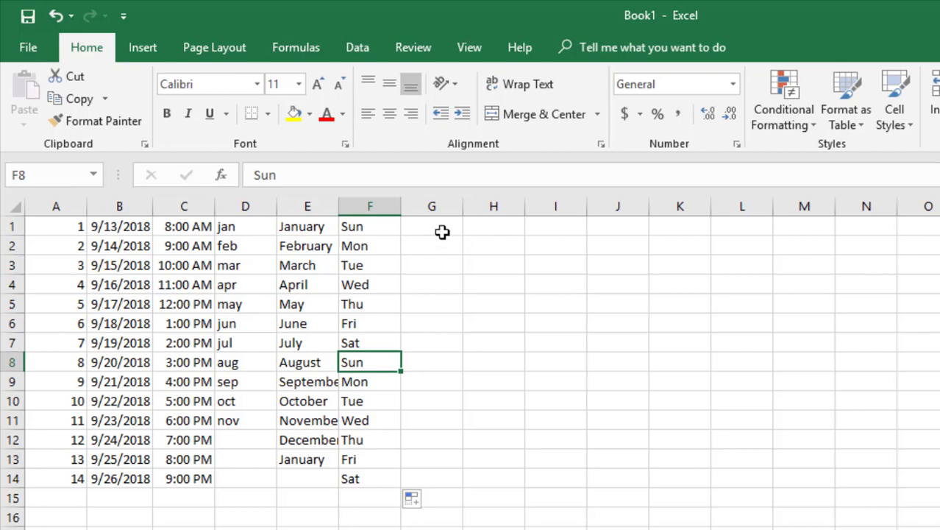
Step: Enter 1 in G1 and 3 in G2, and fill the odd-number series down to G13
left_click(437, 227)
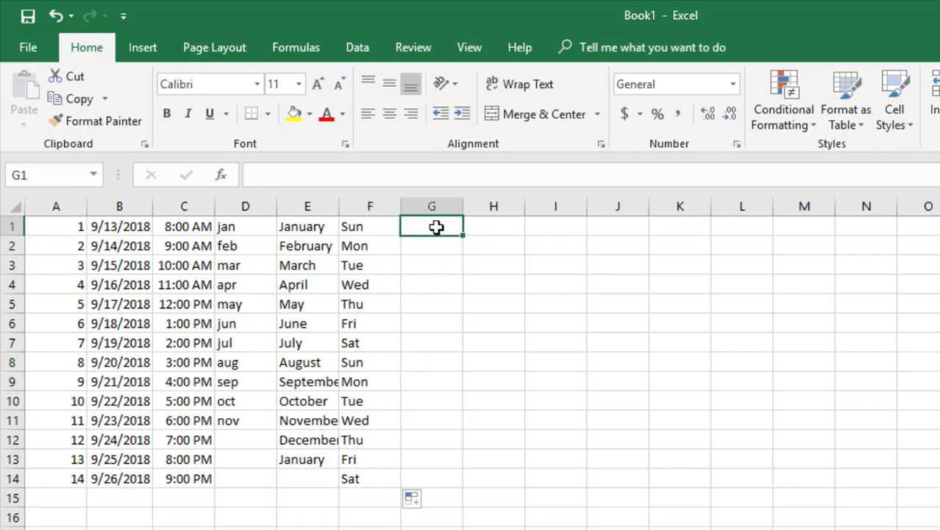
type("1")
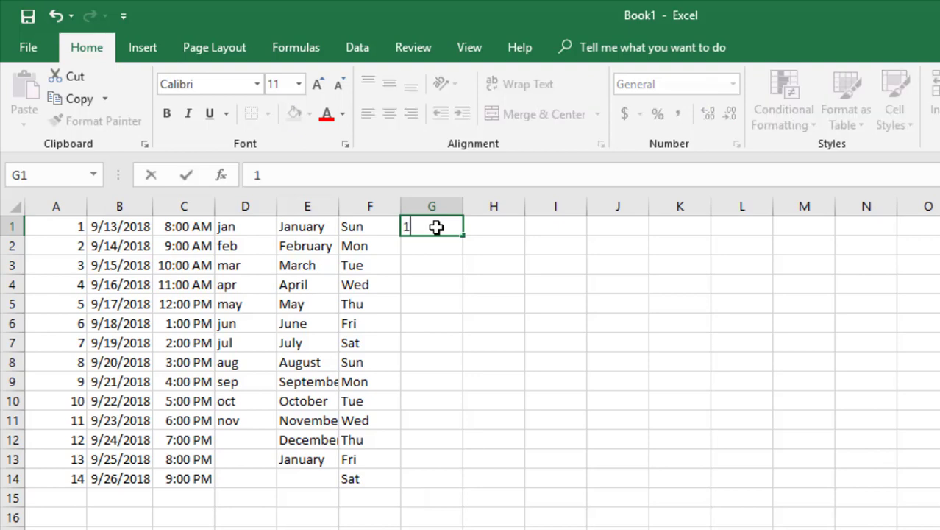
key("Return")
type("2")
key("BackSpace")
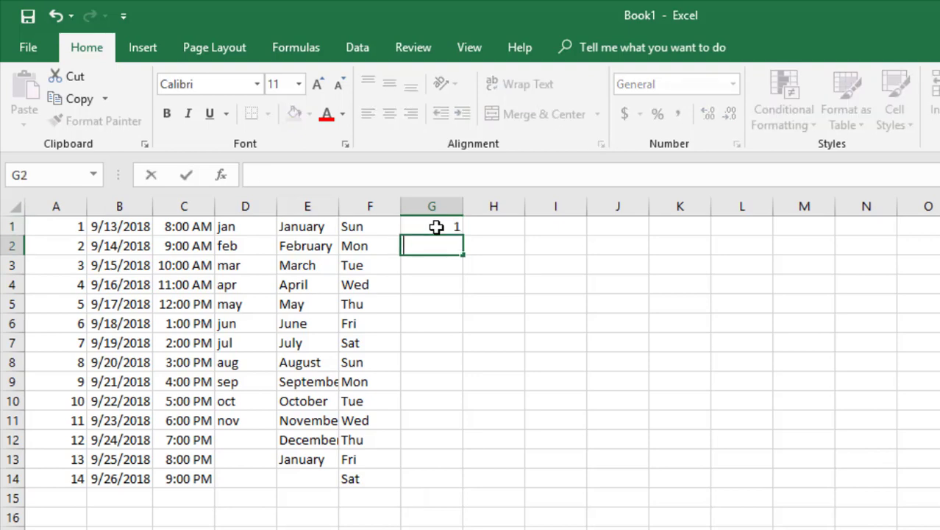
type("3")
left_click(436, 228)
key("shift+Down")
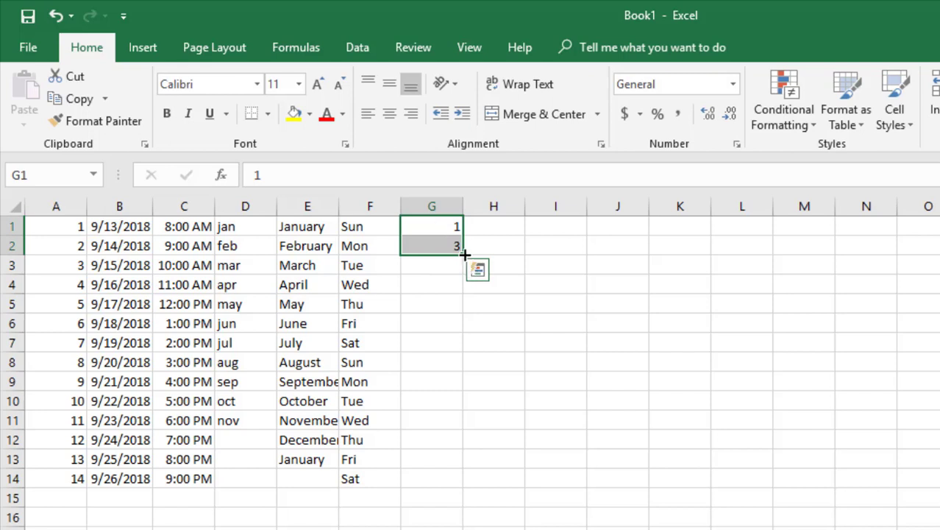
left_click_drag(464, 255, 437, 466)
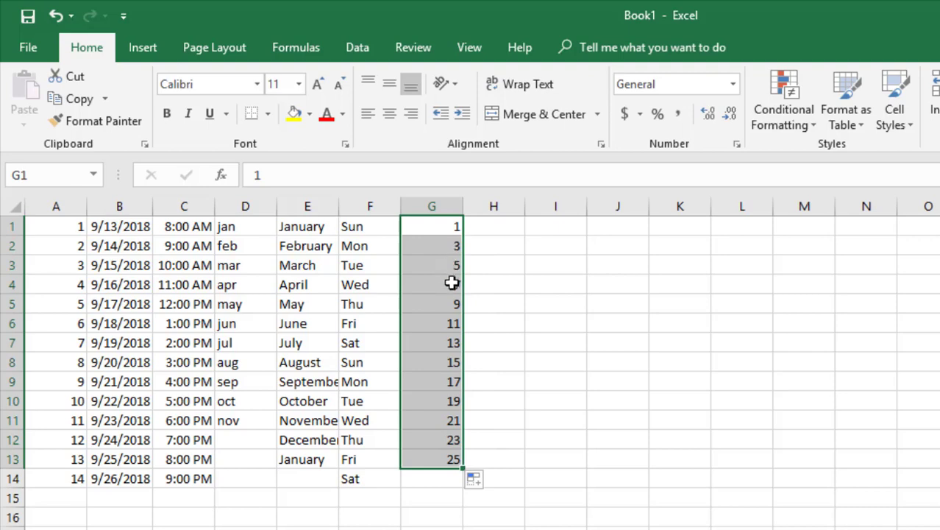
Step: Enter the time 8 am in cell H1
left_click(491, 231)
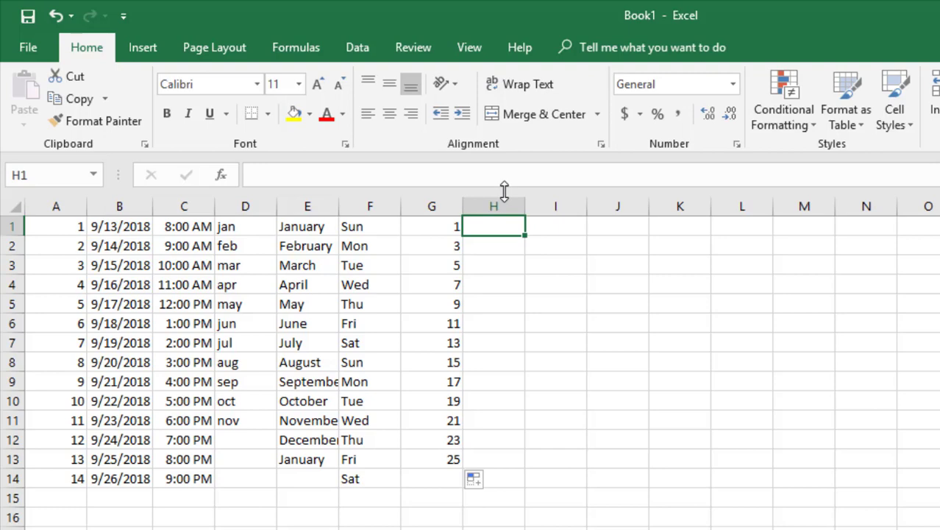
type("8 a")
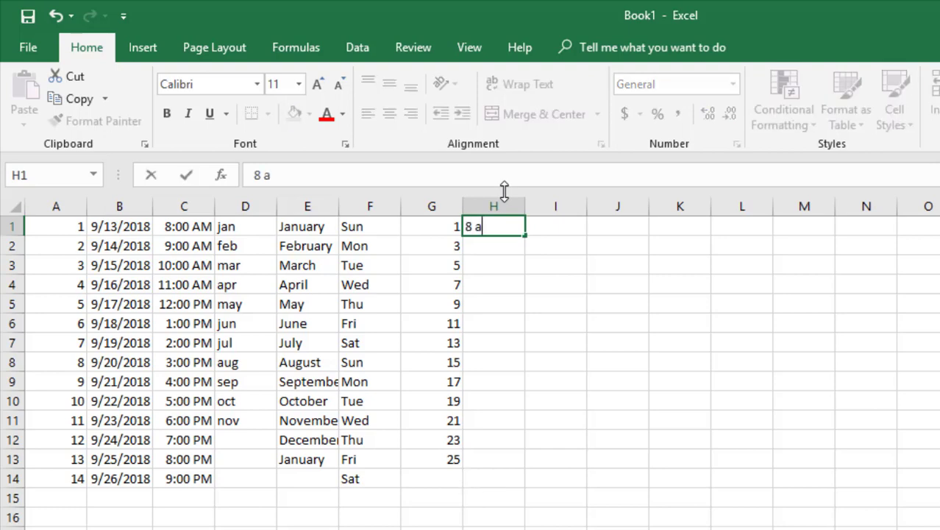
type("p")
key("BackSpace")
type("m")
key("Return")
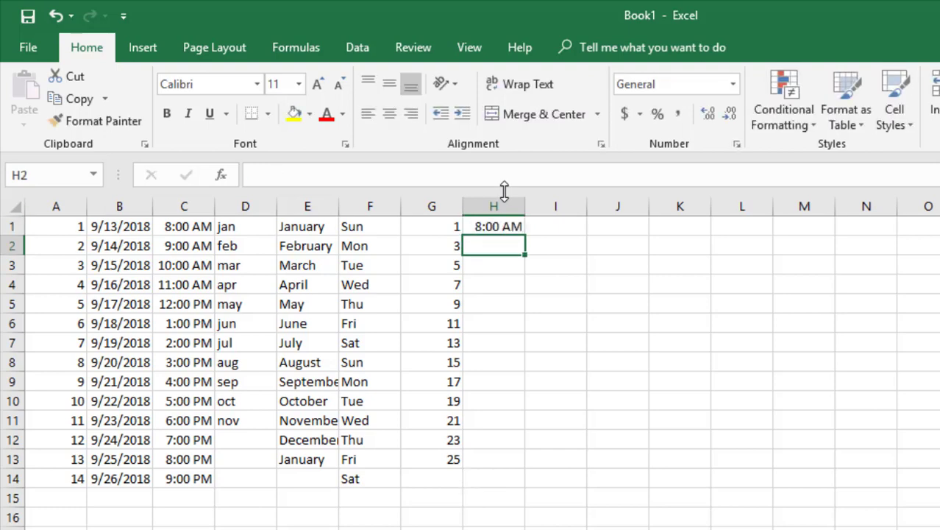
Step: Enter 8:30 am in cell H2 and fill the half-hourly time series from H1:H2 down to H13
type("8")
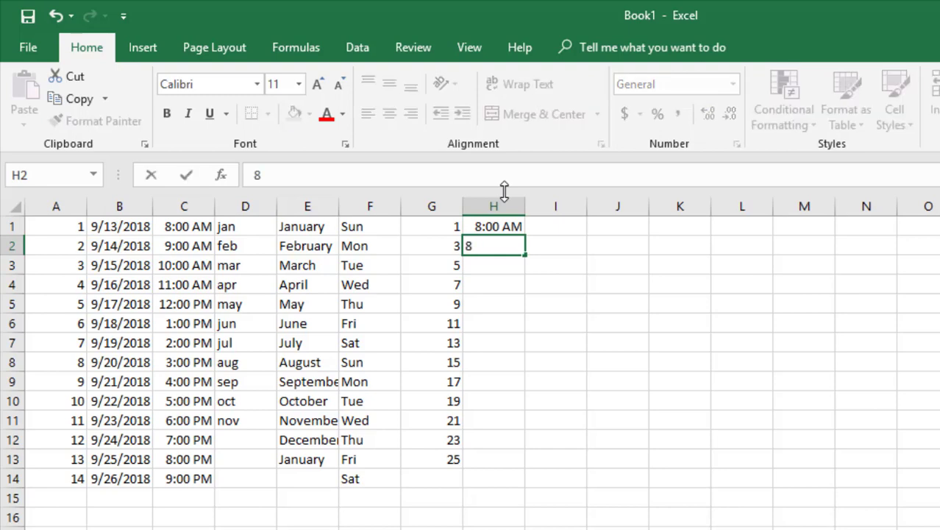
type(":30 am")
key("Return")
key("Up")
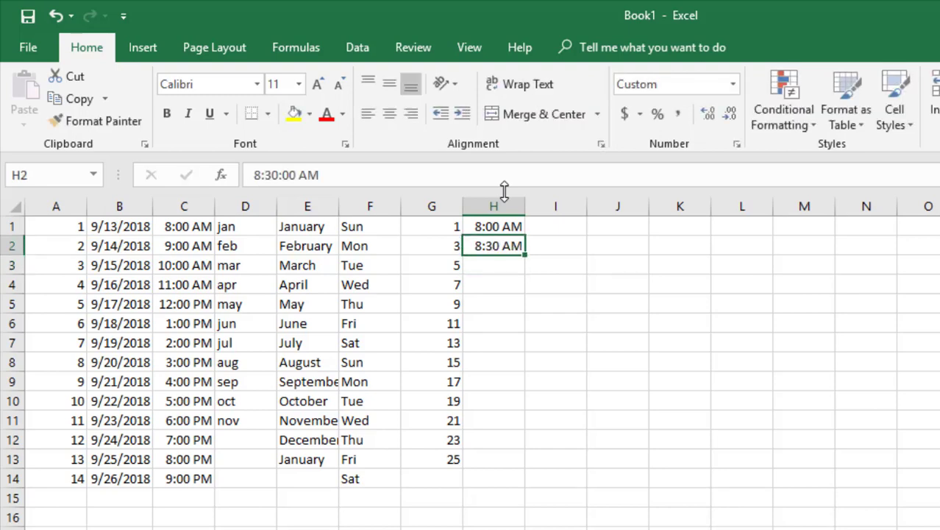
key("Up")
key("shift+Down")
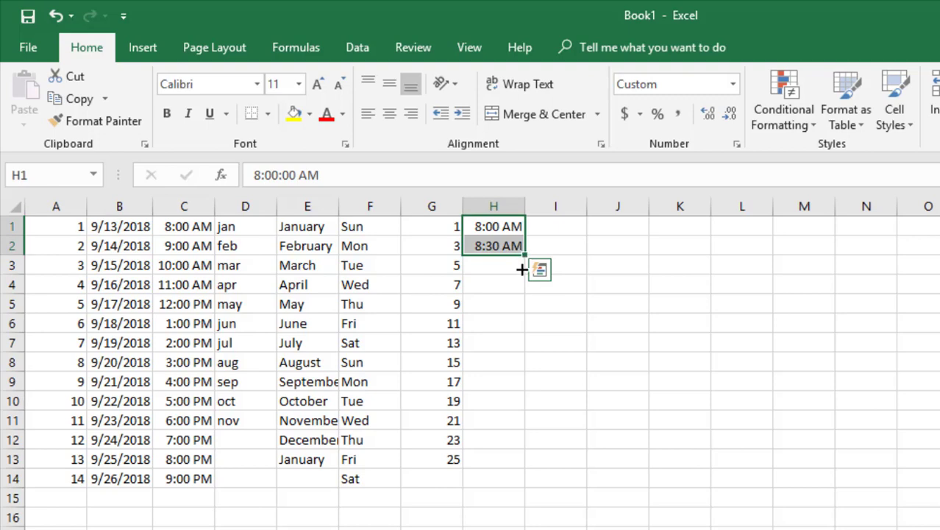
left_click_drag(523, 256, 506, 477)
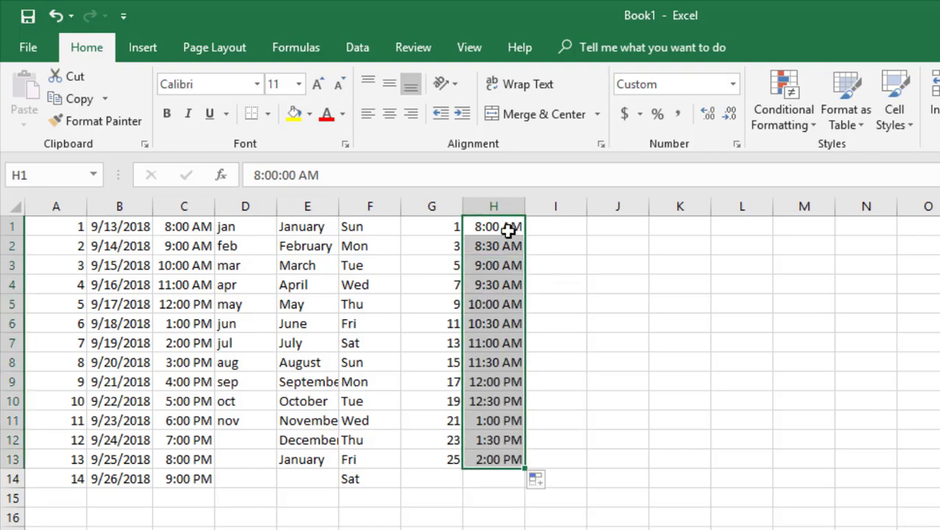
left_click(550, 228)
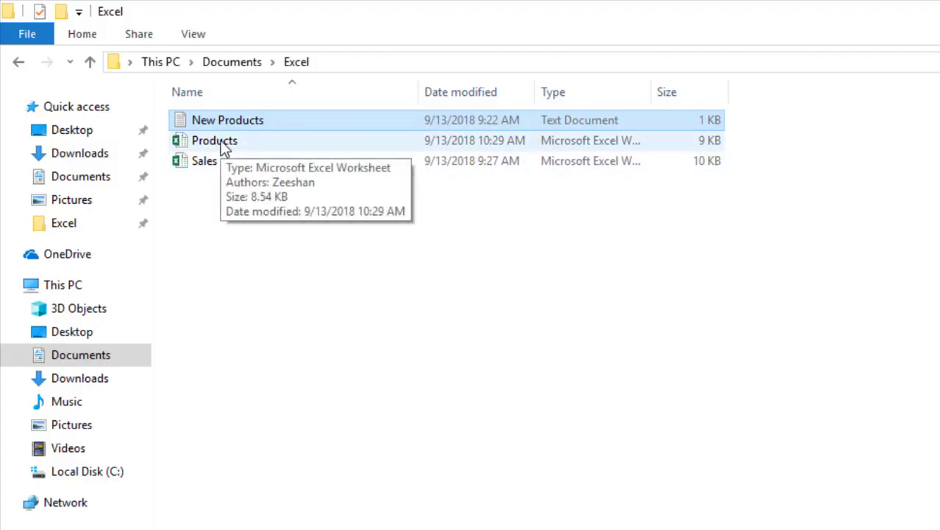
Step: Open the Sales workbook from the Excel folder and clear the region names in A2:A5
double_click(206, 161)
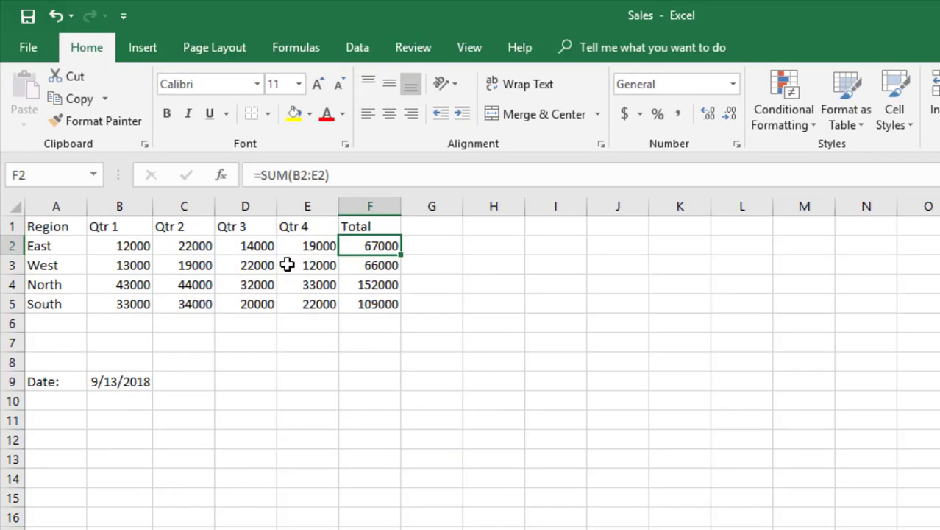
left_click(59, 250)
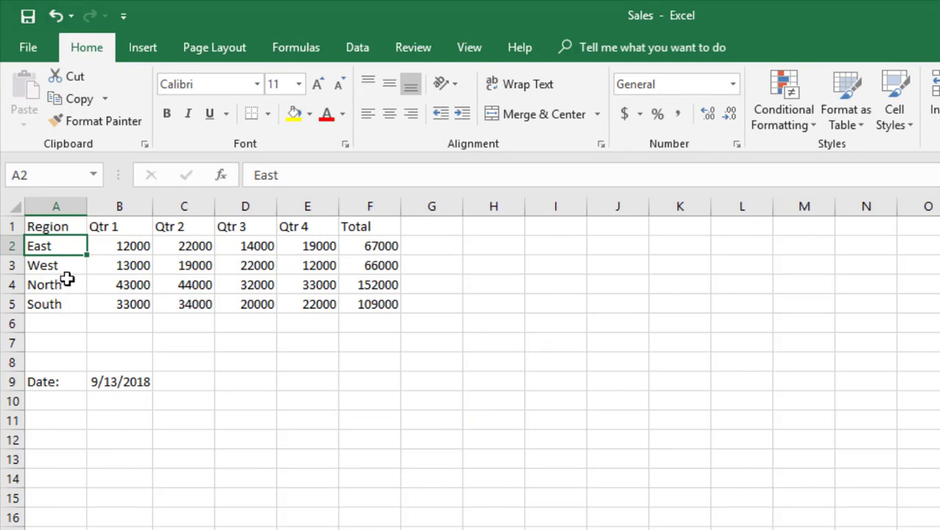
key("shift+Down")
key("shift+Down")
key("shift+Down")
key("Delete")
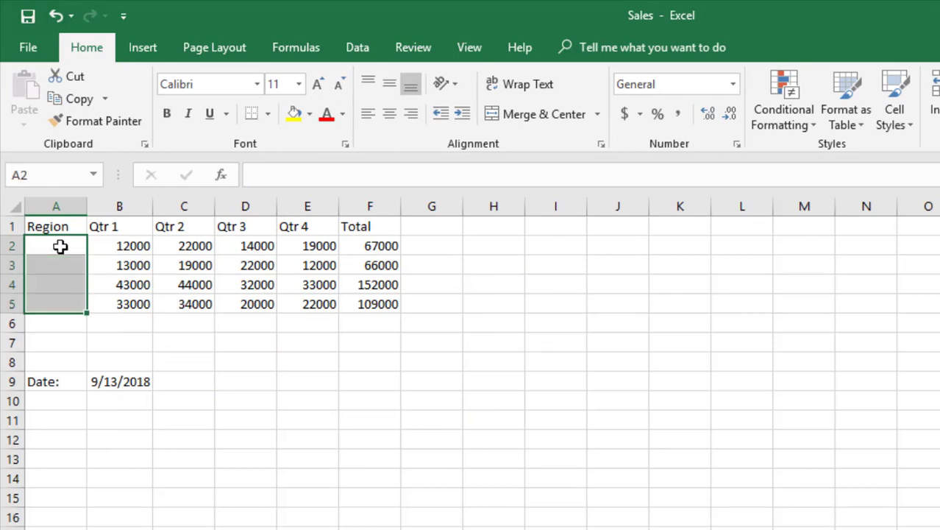
Step: Enter East in cell A2, try filling it down to A5, and undo the fill
key("Down")
key("Up")
type("Eas")
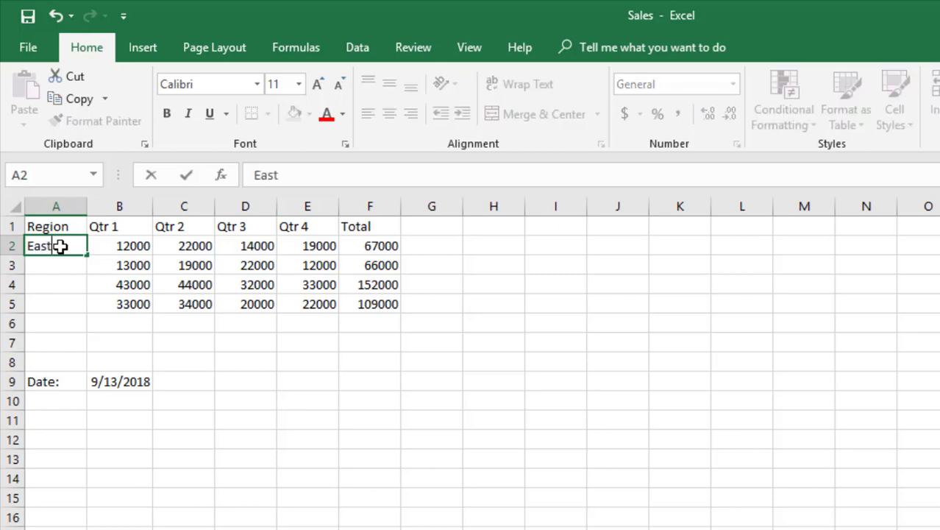
type("t")
key("ctrl+Return")
left_click_drag(87, 254, 87, 314)
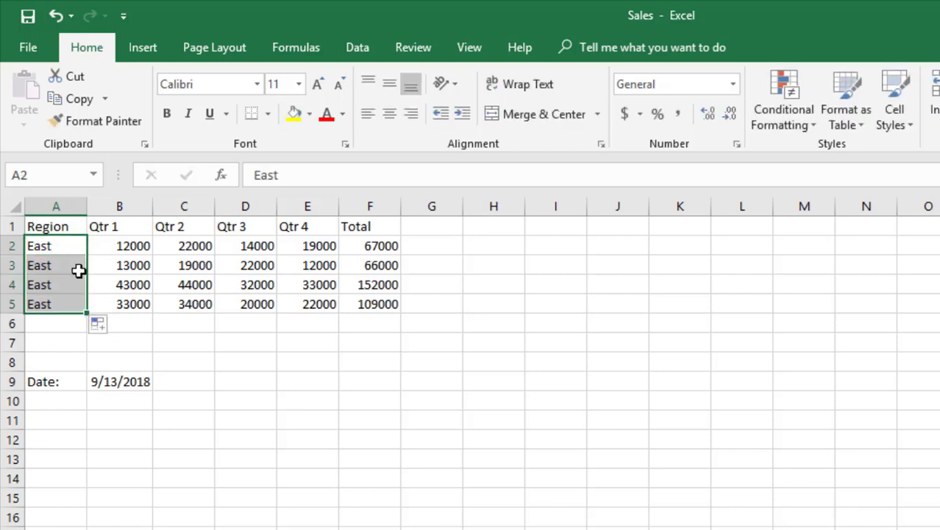
key("ctrl+z")
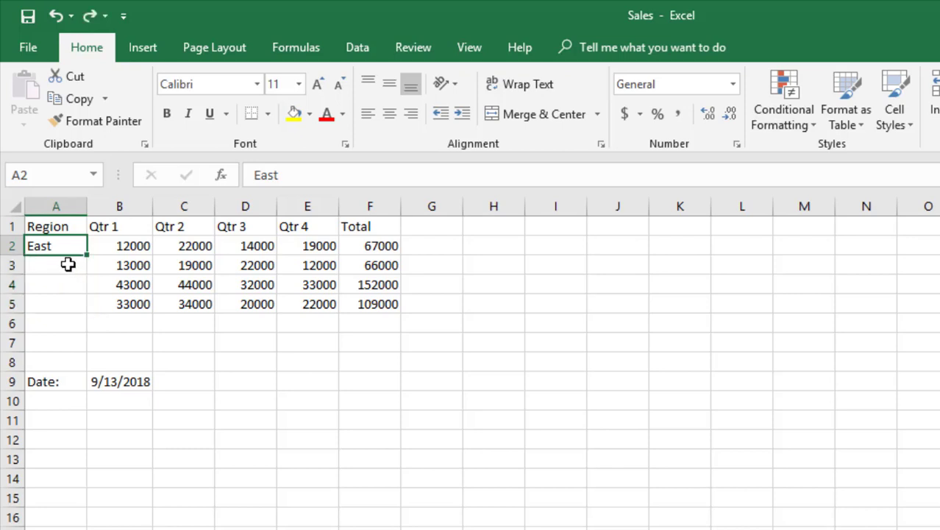
Step: Open the custom lists editor from the advanced Excel options
left_click(27, 51)
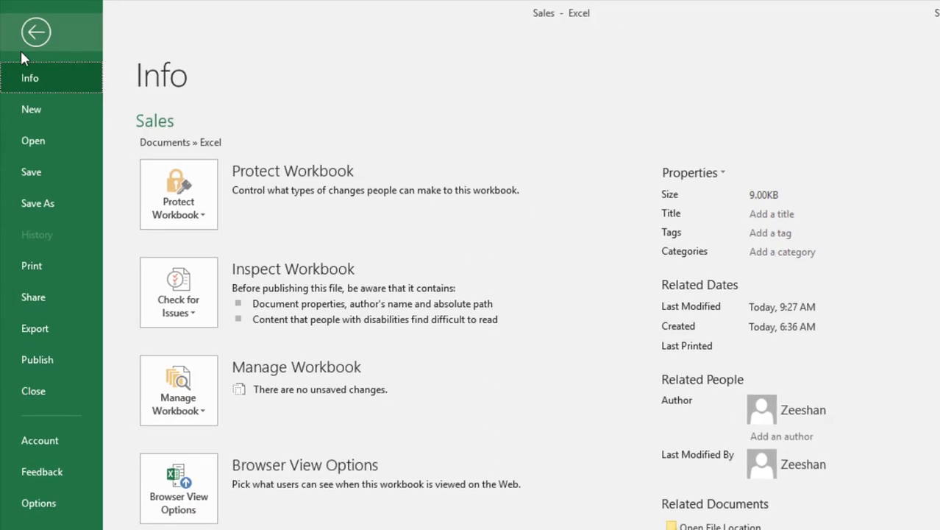
left_click(33, 504)
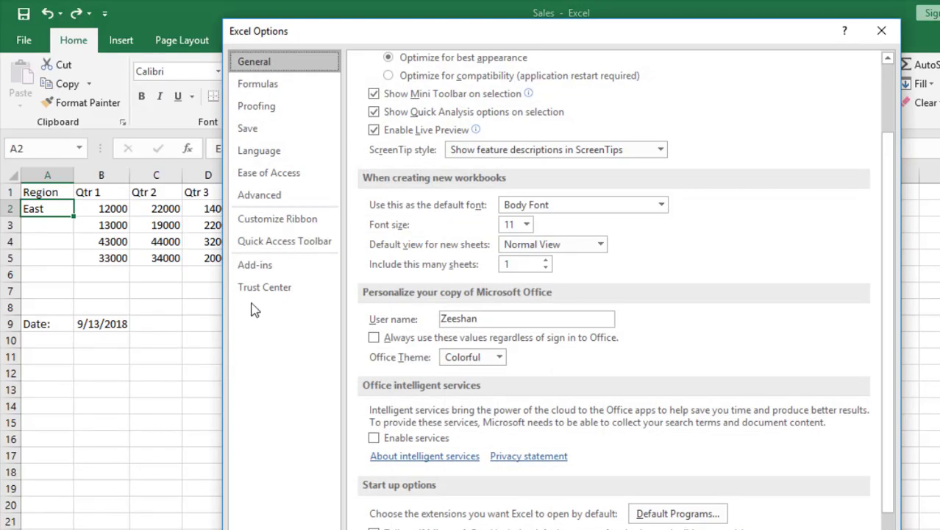
left_click(262, 203)
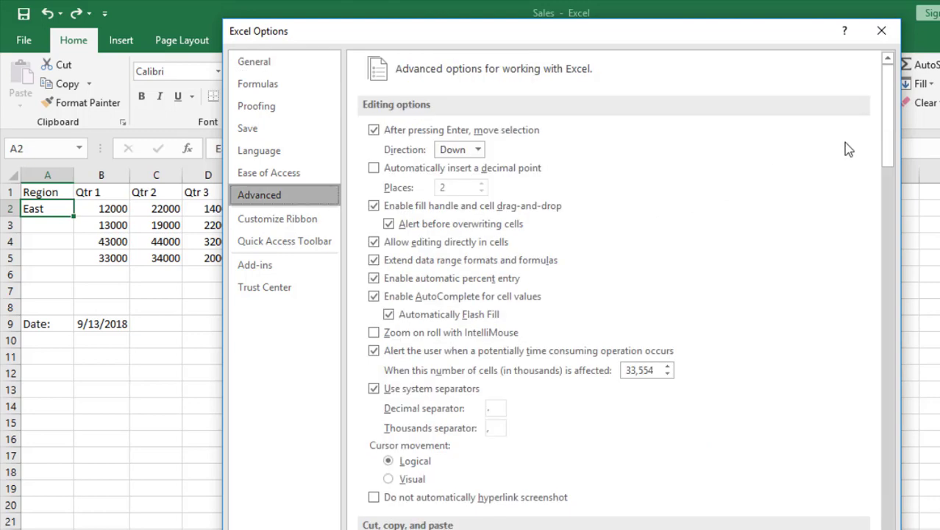
left_click_drag(888, 93, 875, 467)
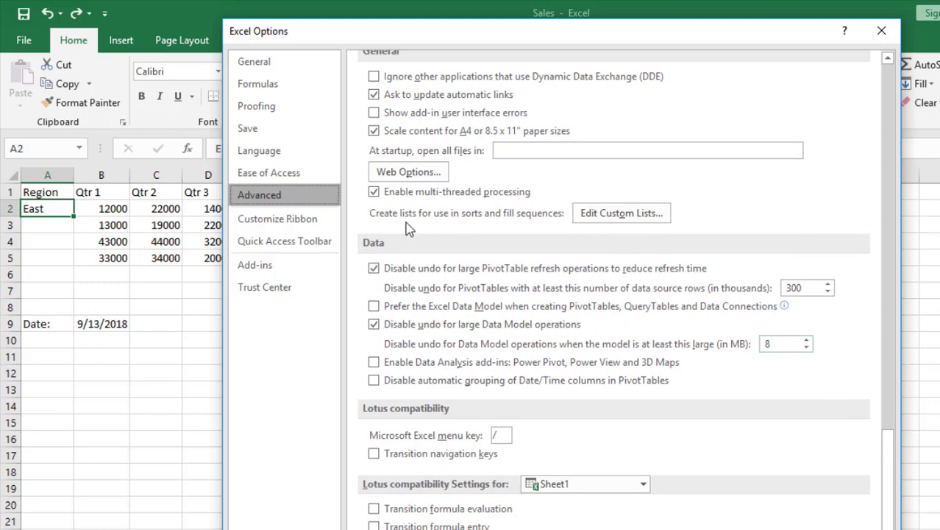
left_click(614, 221)
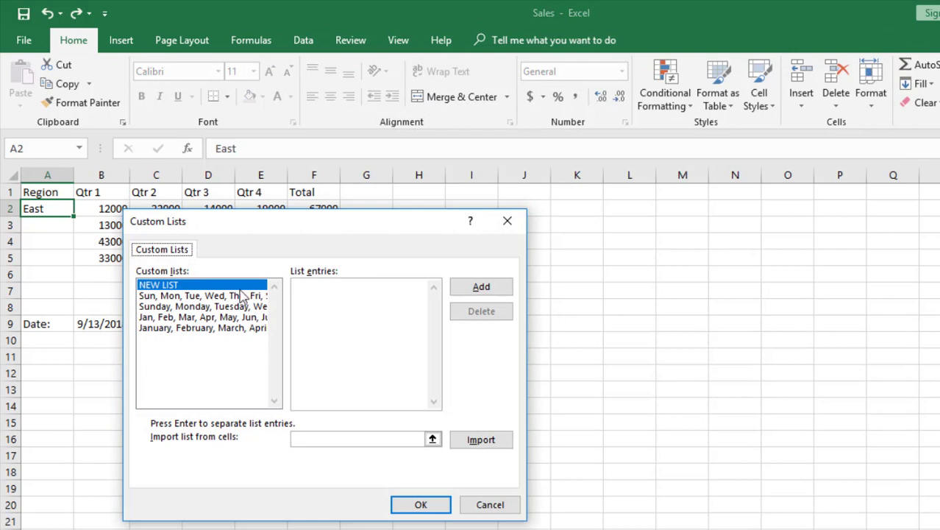
Step: Look through the entries of the built-in weekday and month lists
left_click(228, 296)
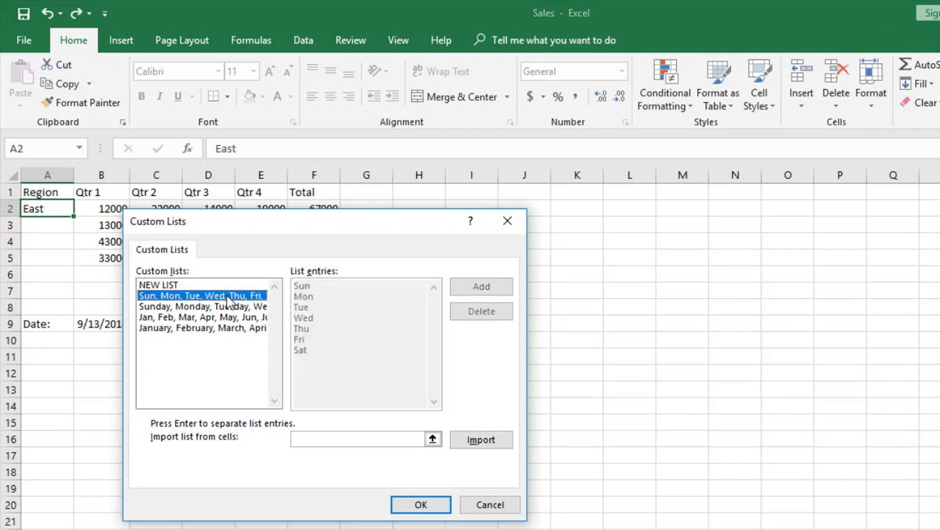
left_click(180, 318)
left_click(181, 328)
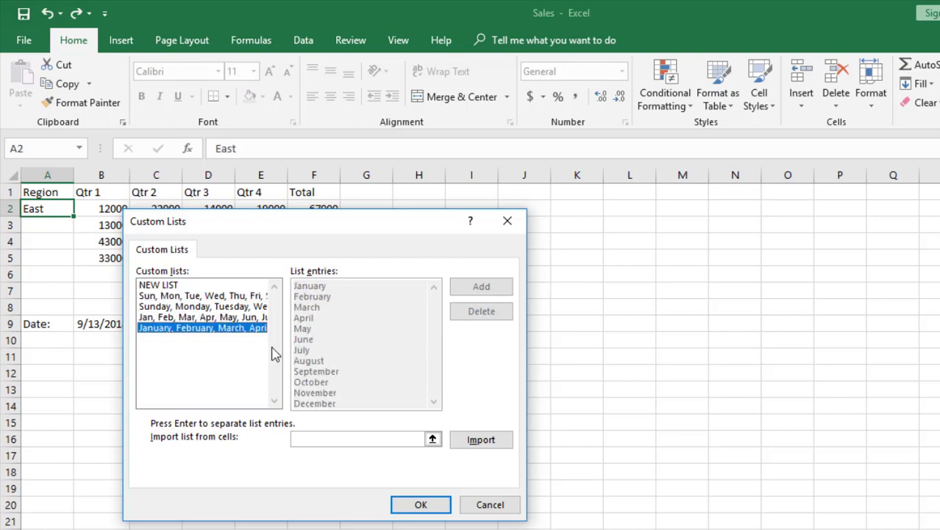
Step: Create a new custom list with the entries East, West, North and South, and accept the options
left_click(180, 285)
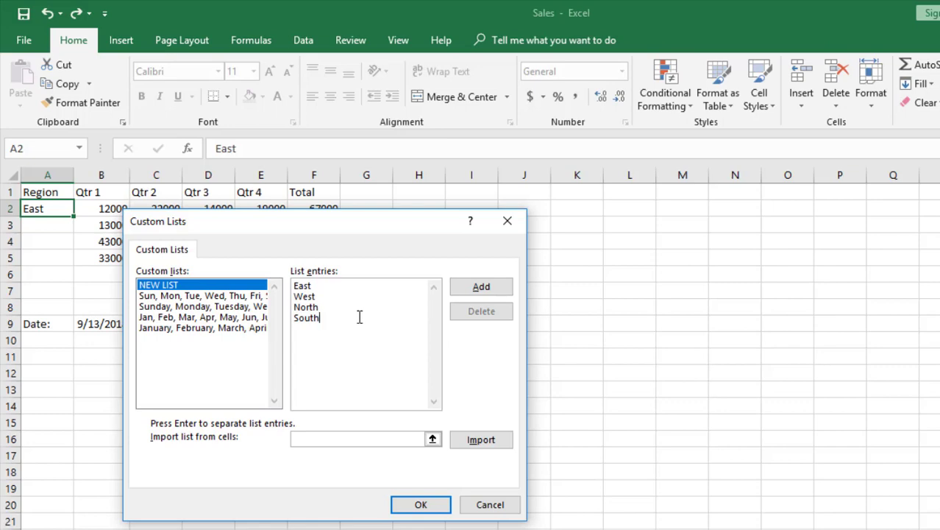
left_click(406, 511)
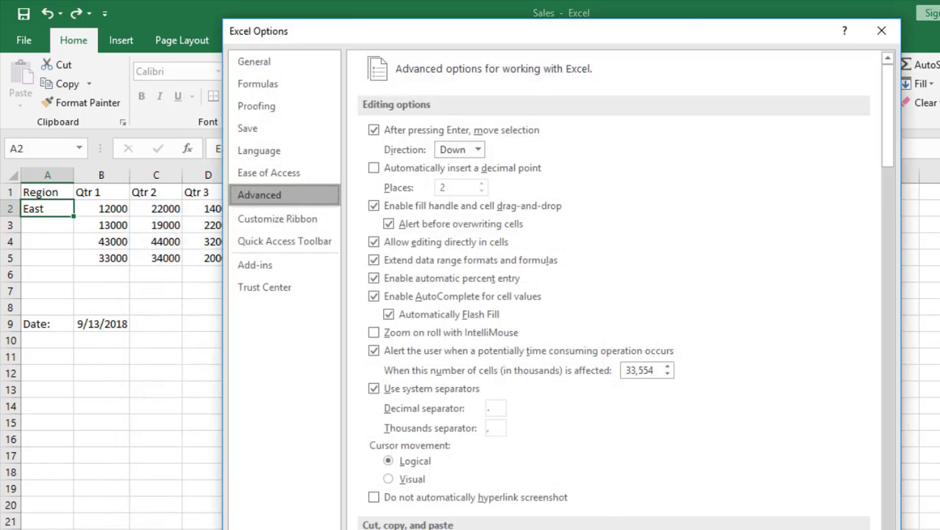
left_click(794, 528)
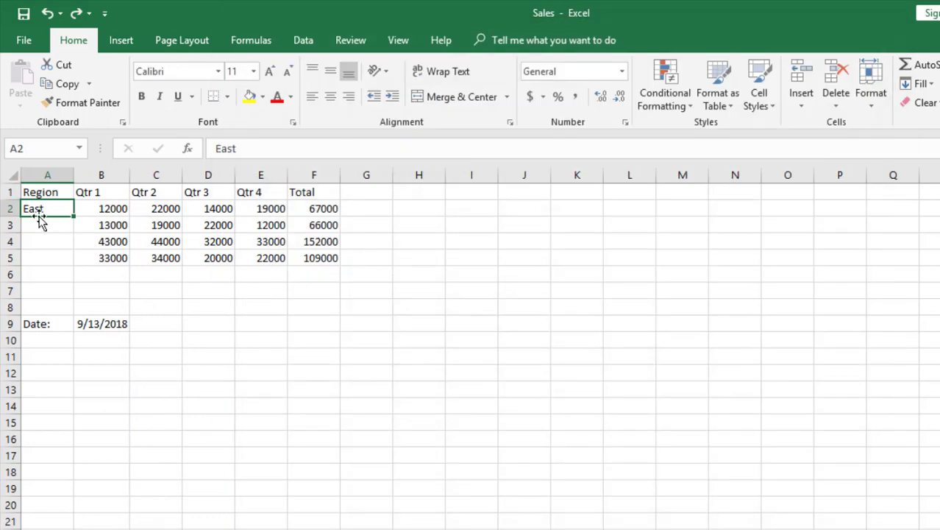
Step: Fill the custom region series from East in A2 down to A5
left_click_drag(74, 214, 72, 266)
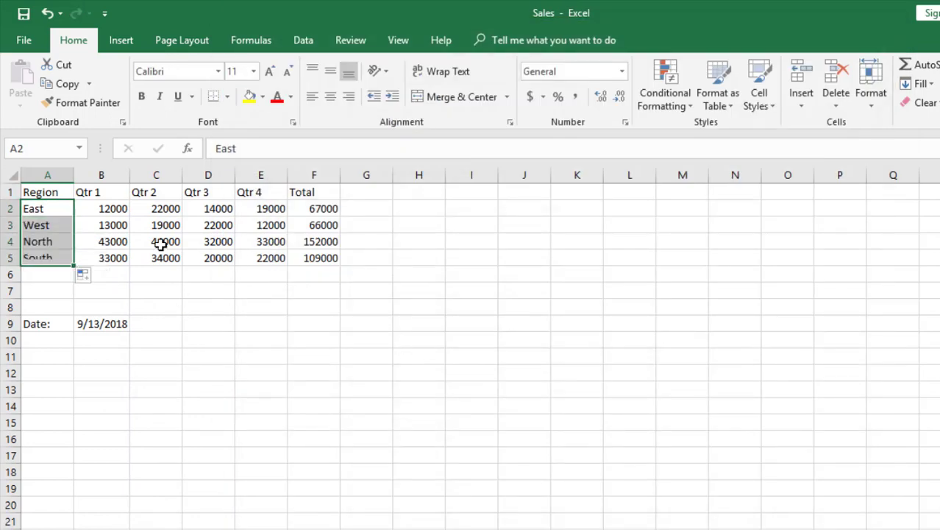
left_click(189, 312)
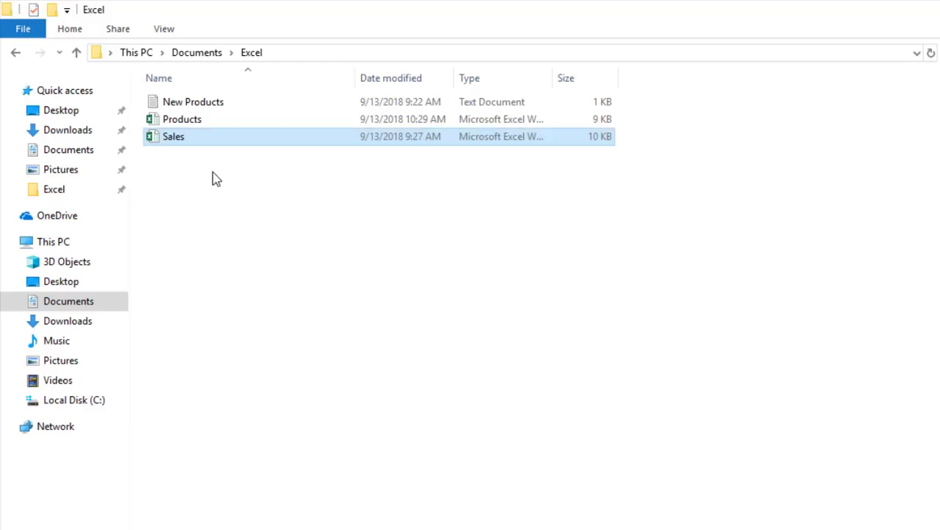
Step: Open the Products workbook from the Excel folder and clear the Id numbers in A2:A7
left_click(182, 122)
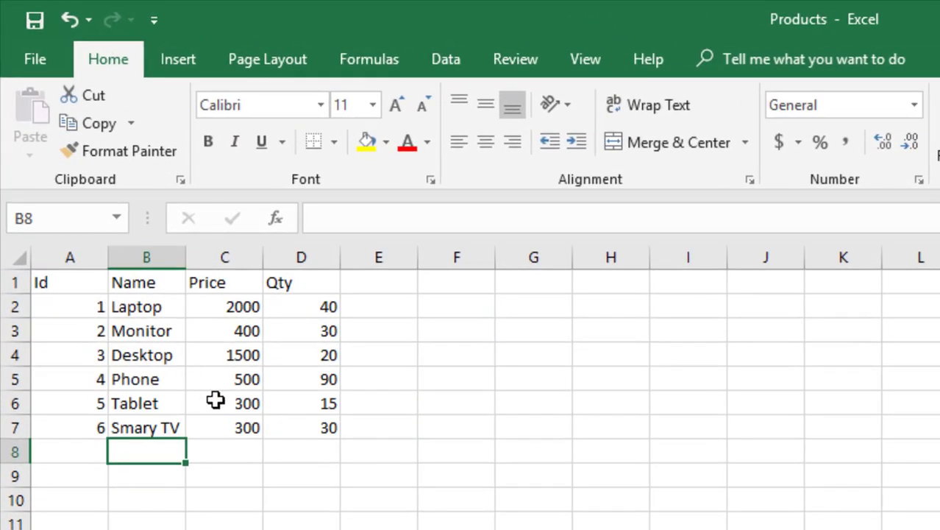
left_click_drag(87, 307, 84, 416)
key("Delete")
key("Up")
key("Down")
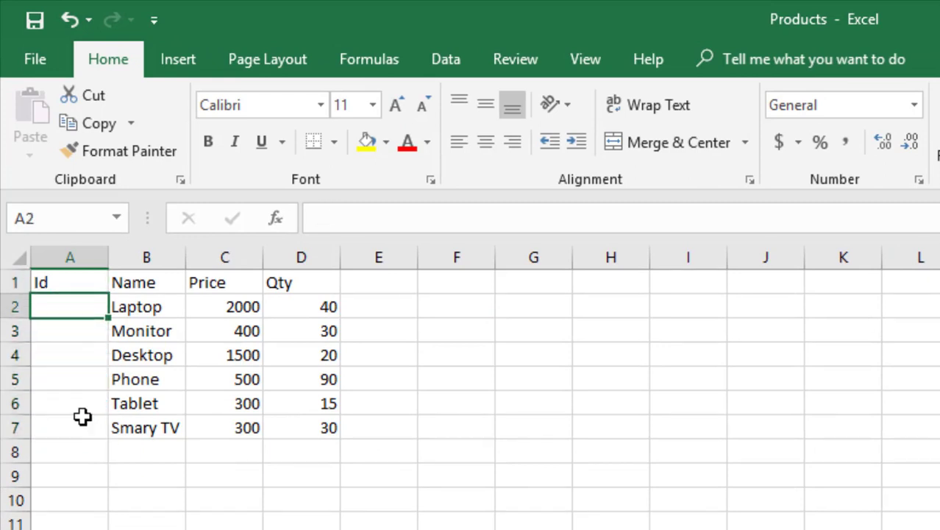
Step: Enter 1 as the Laptop's Id in cell A2
type("1")
left_click(82, 417)
left_click(92, 330)
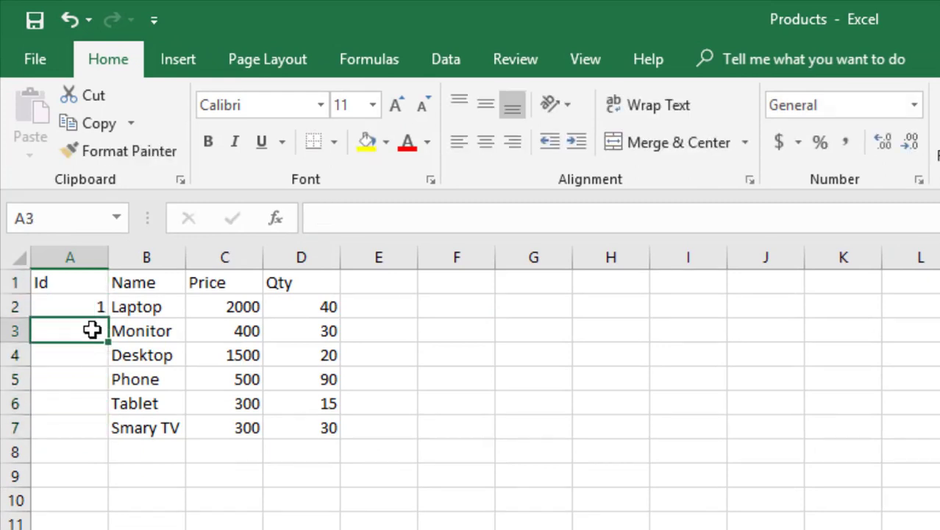
left_click(88, 309)
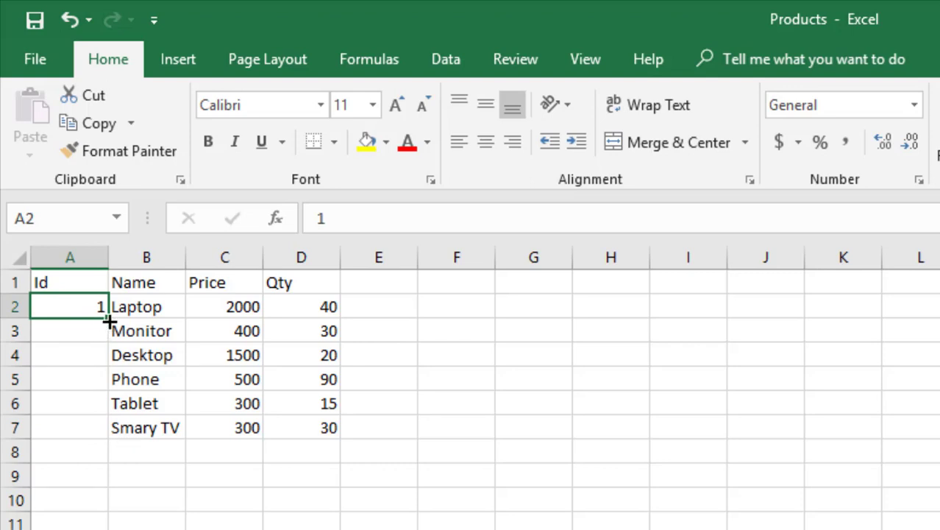
Step: Try filling the Id in A2 down to A7, once as an increasing series and once as plain copies, undoing each fill
left_click_drag(109, 318, 109, 439)
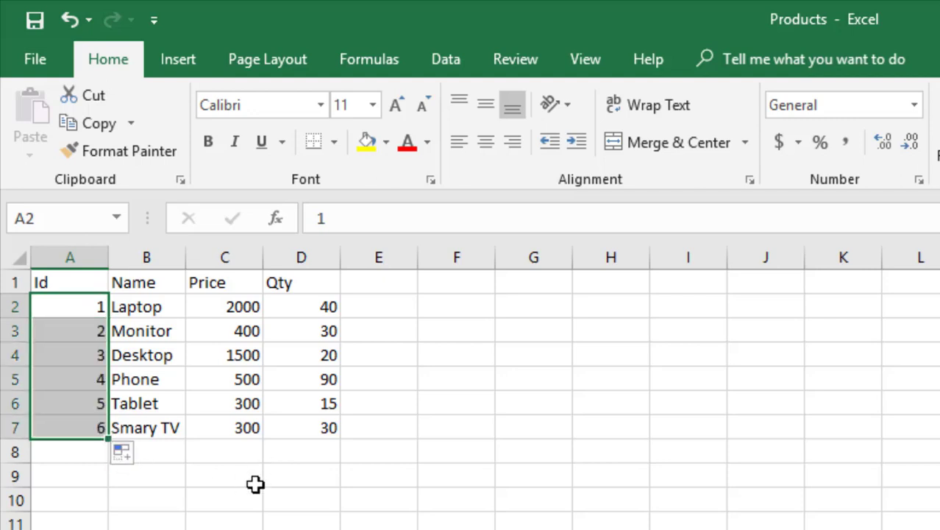
left_click(245, 494)
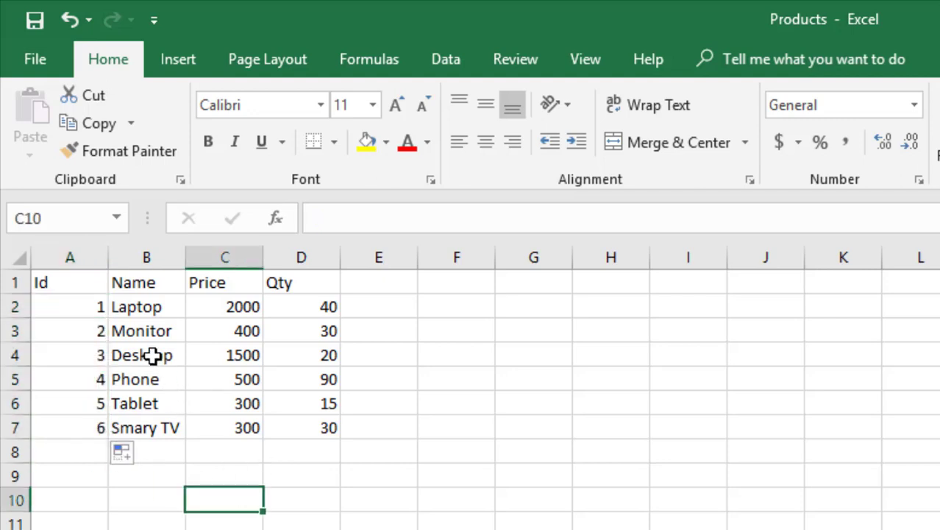
key("ctrl+z")
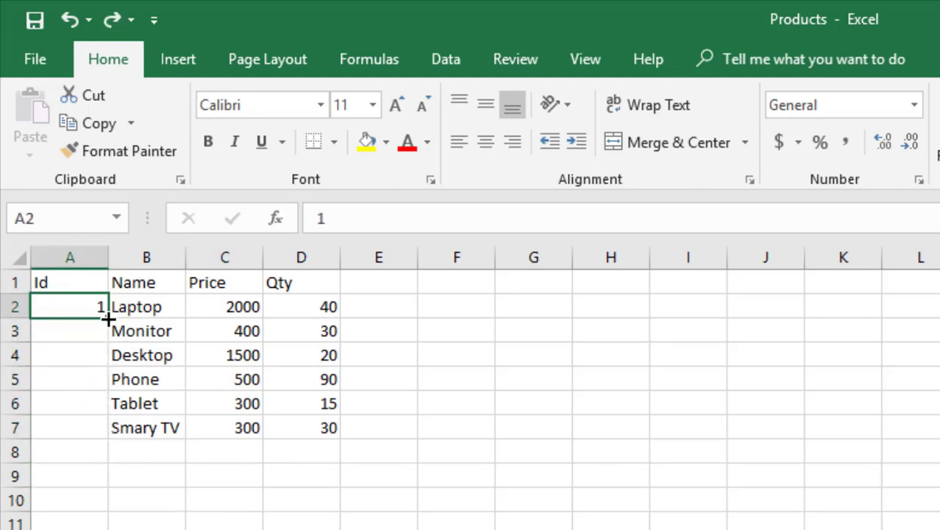
left_click_drag(108, 319, 109, 436)
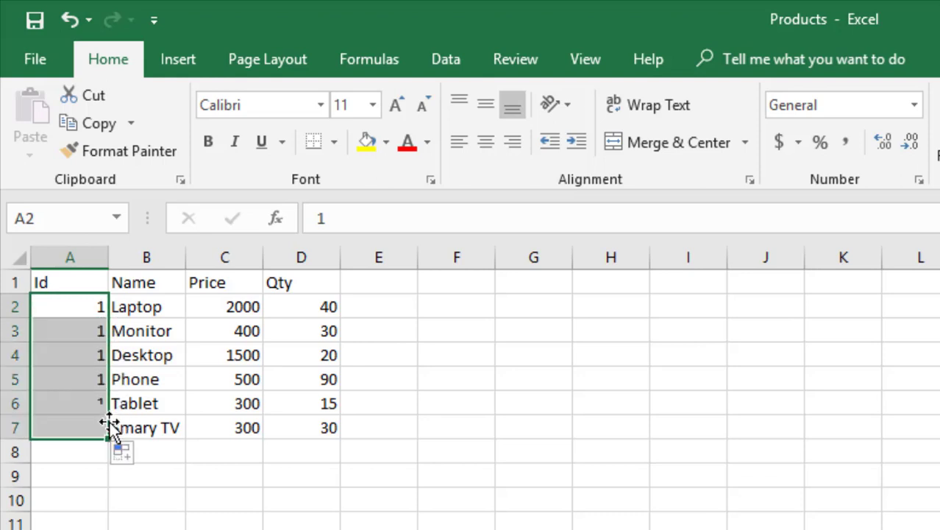
key("ctrl+z")
Step: Enter 2 in cell A3, try filling the Ids from A2:A3 down to A7, and undo the fill
left_click(81, 329)
double_click(90, 331)
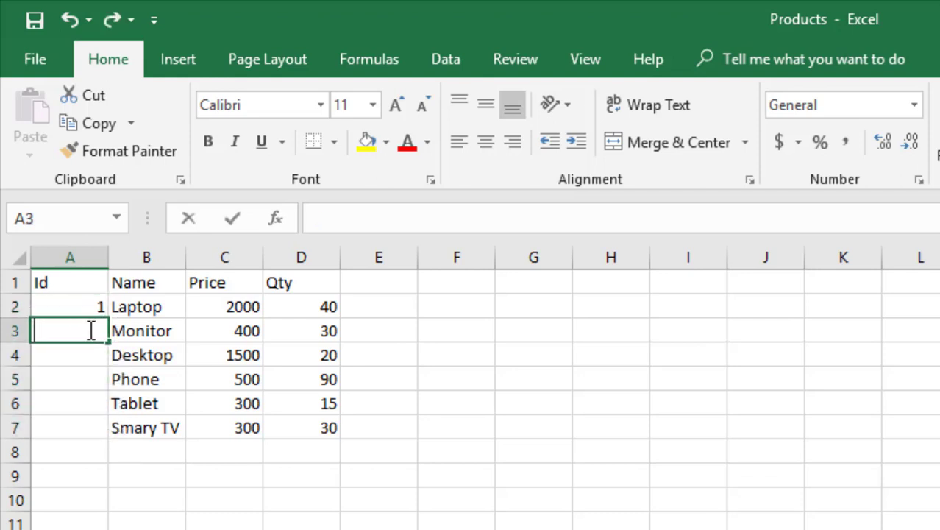
type("2")
left_click_drag(90, 309, 94, 430)
key("ctrl+z")
left_click(94, 305)
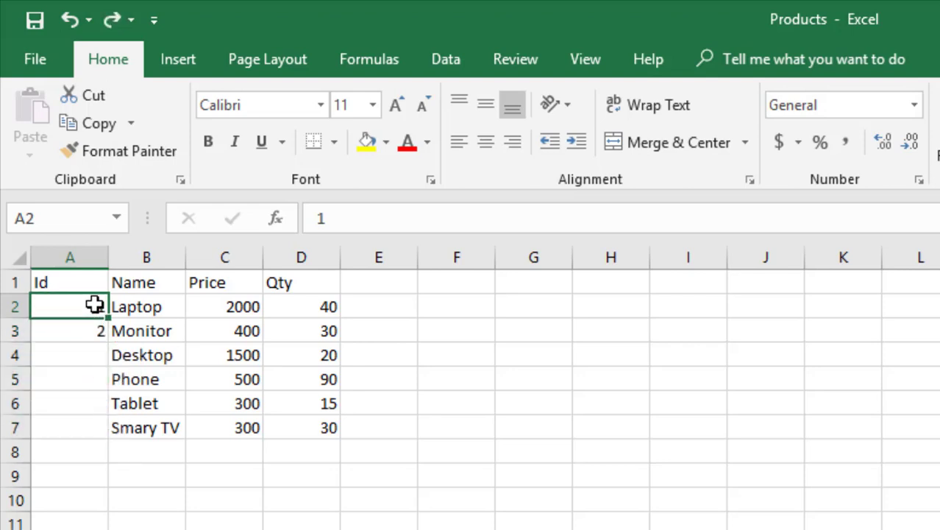
Step: Clear cell A3 and fill the Id column from A2 down to A7 as an increasing series from 1 to 6
left_click(88, 326)
key("Delete")
key("Up")
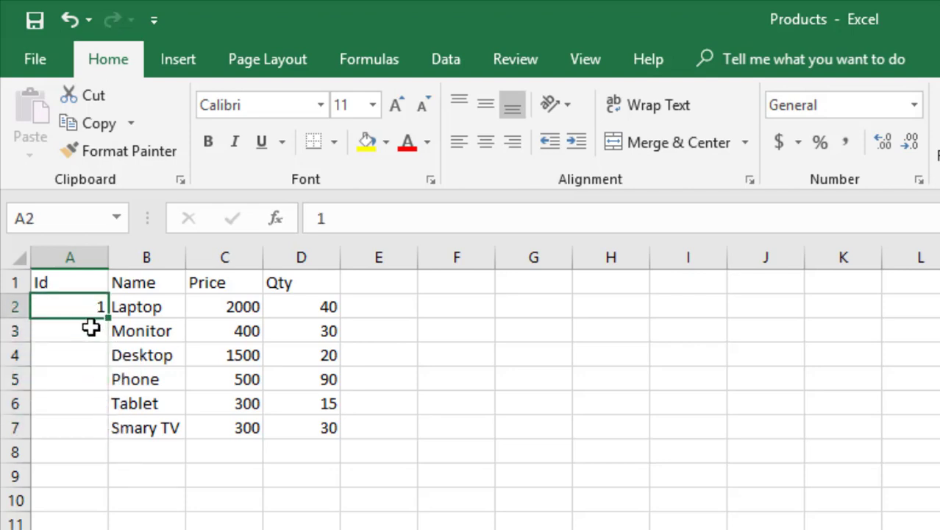
left_click_drag(109, 315, 106, 426)
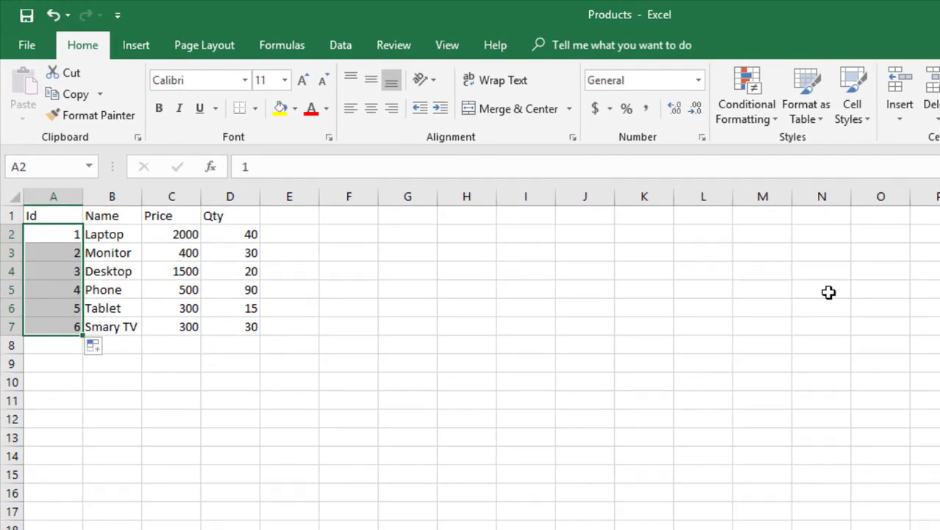
key("alt+F4")
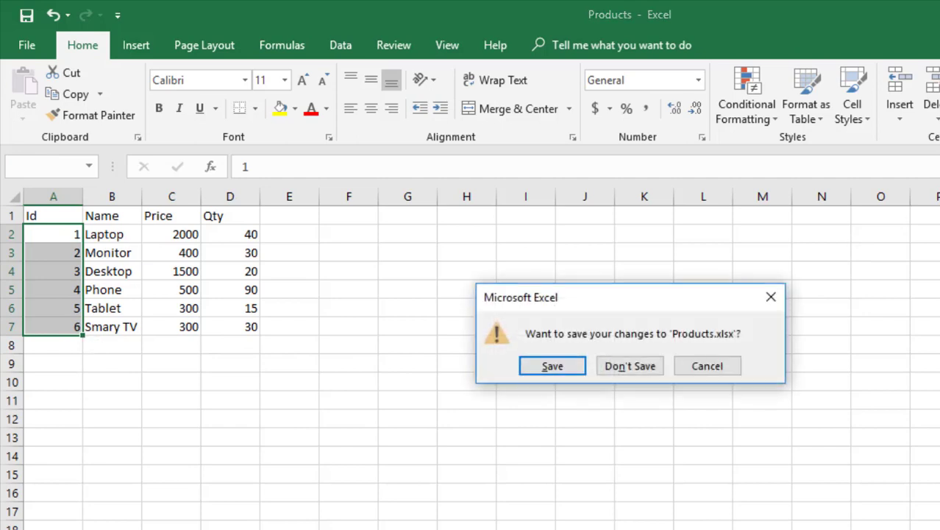
left_click(704, 365)
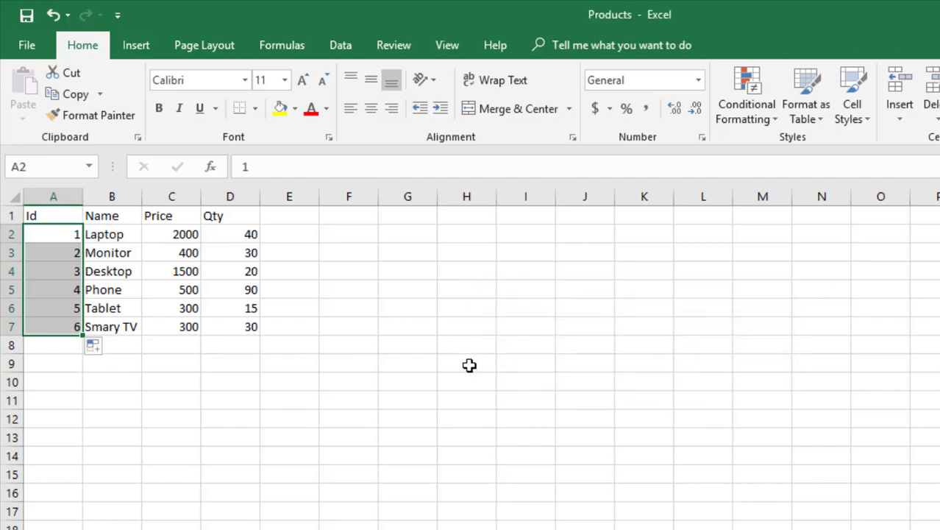
left_click(413, 368)
Step: Select the product names in B2:B7 and open the custom lists editor from the advanced Excel options
left_click_drag(108, 237, 109, 317)
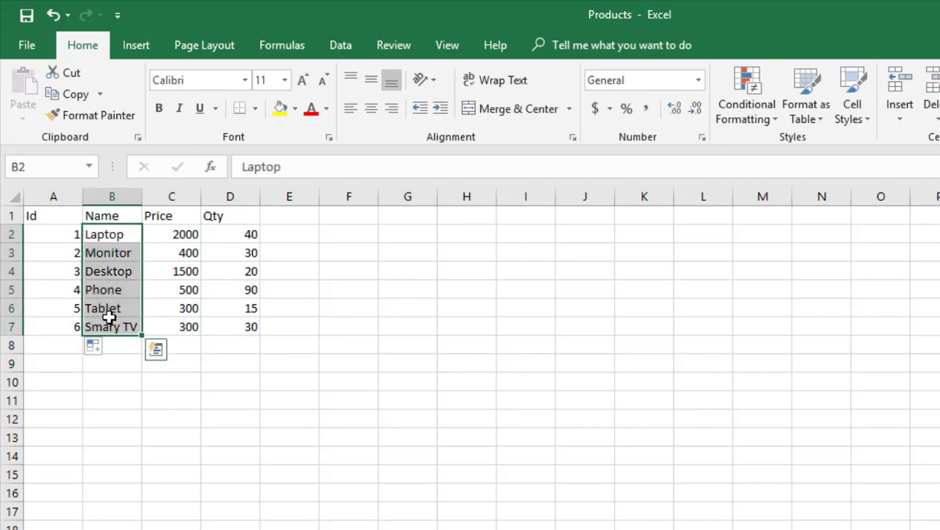
left_click(32, 51)
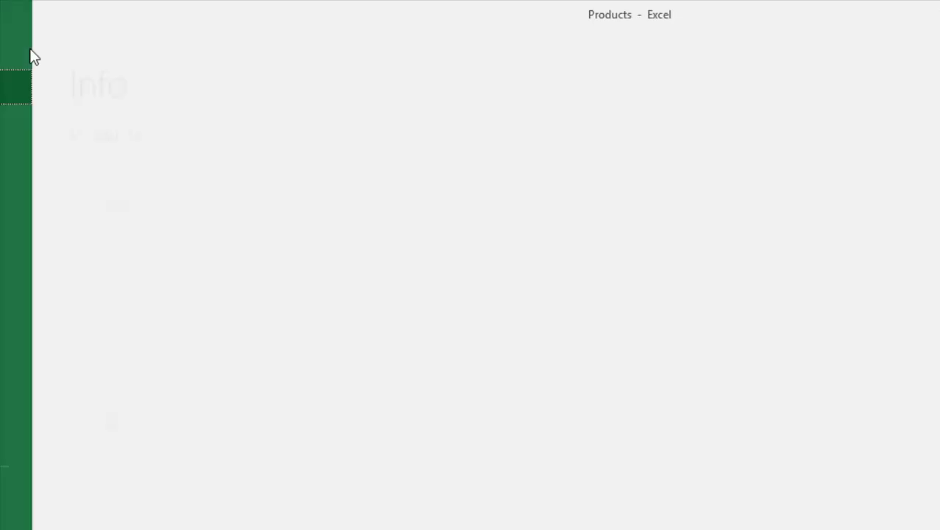
key("Escape")
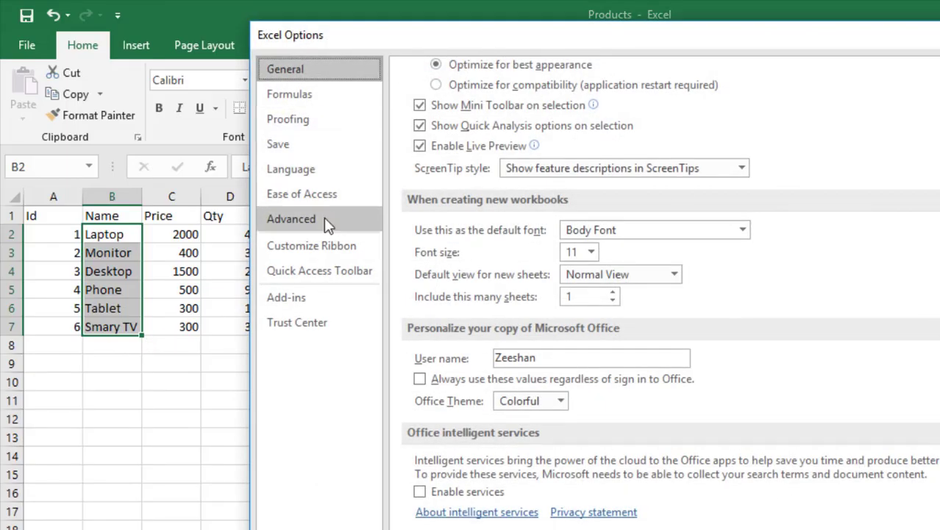
left_click(327, 221)
scroll(669, 294, "down", 20)
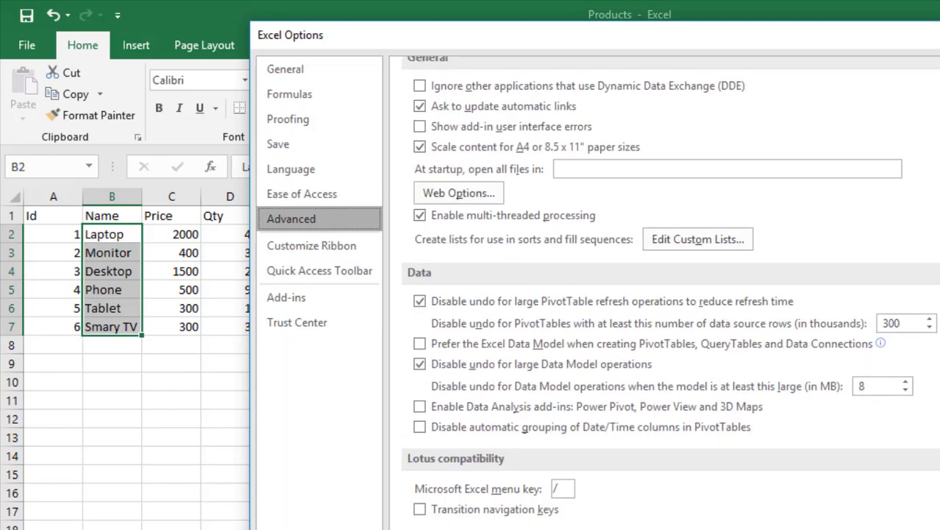
left_click(708, 239)
left_click_drag(482, 256, 843, 118)
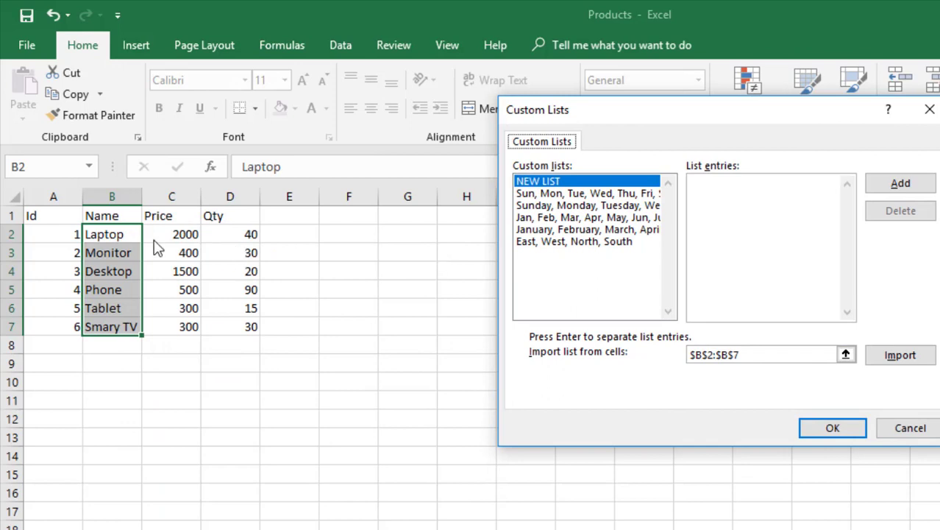
Step: Import the product names from $B$2:$B$7 as a custom list and accept the options
left_click(755, 355)
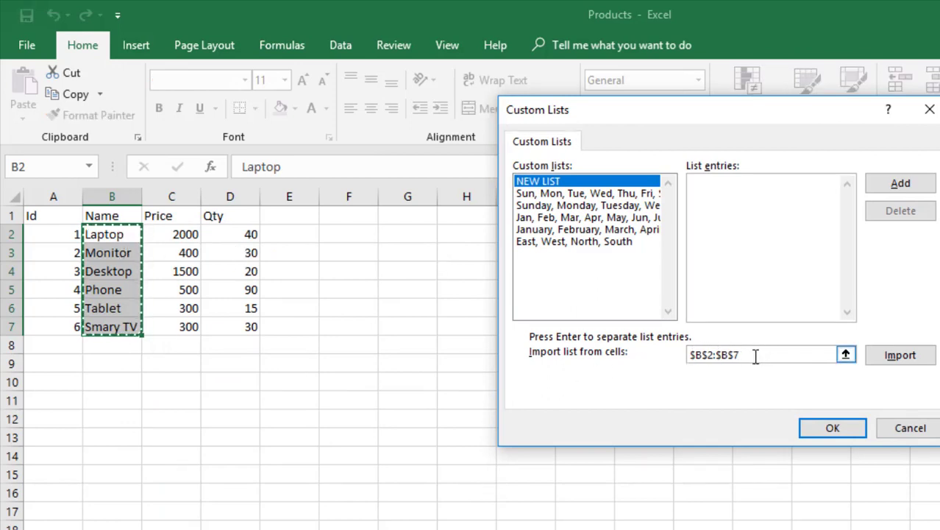
left_click_drag(289, 248, 290, 384)
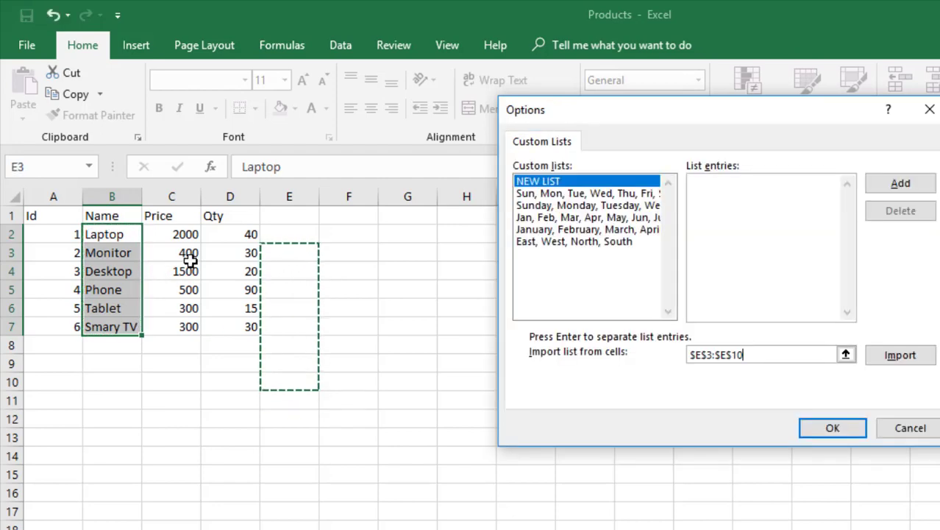
left_click_drag(187, 253, 176, 383)
left_click_drag(121, 233, 110, 326)
left_click(901, 358)
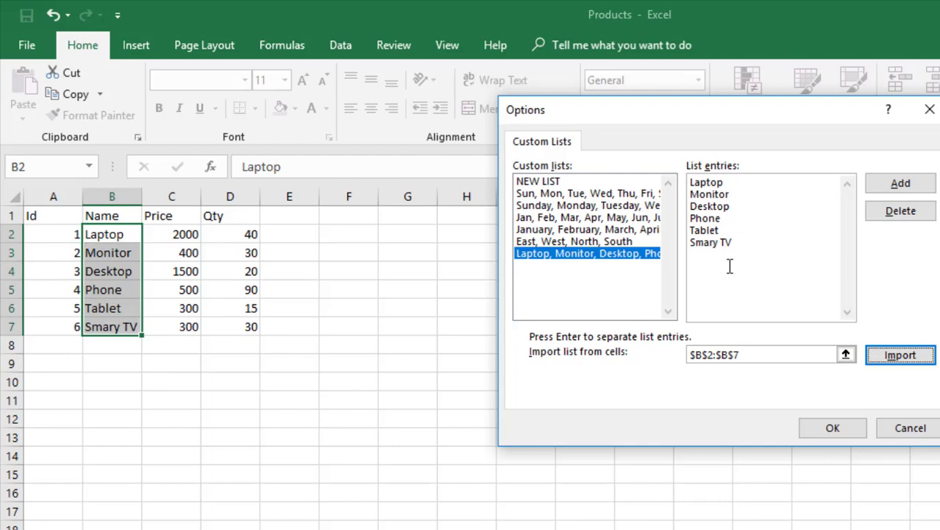
left_click(825, 426)
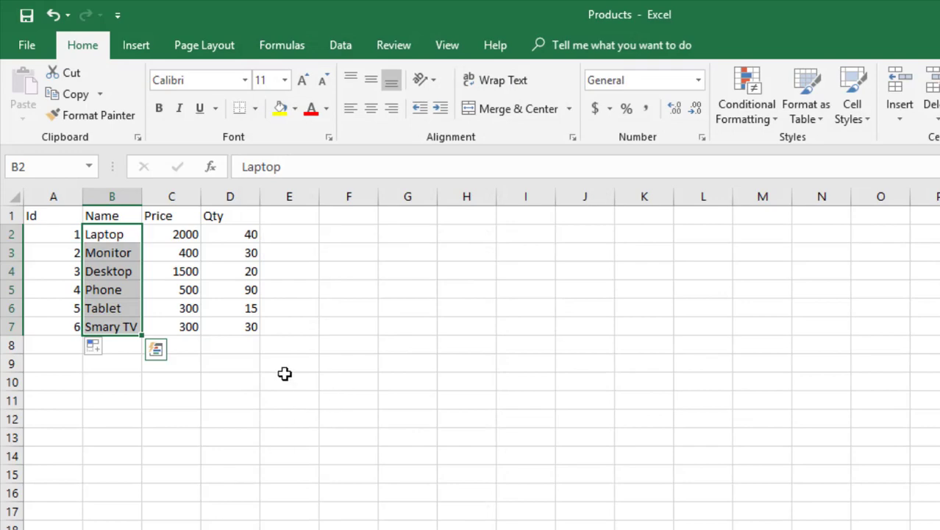
Step: Enter Laptop in cell B13 and fill it down column B using the custom product list
left_click(96, 441)
type("Laptop")
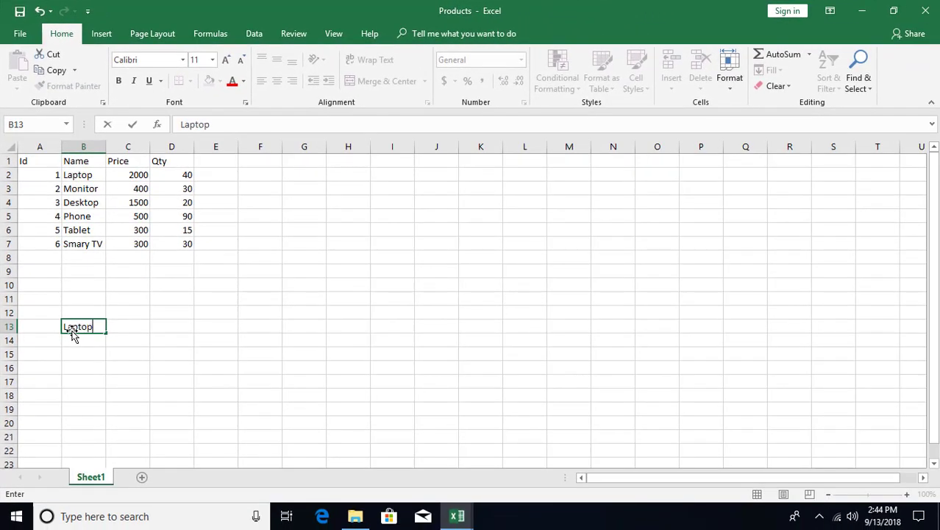
key("Return")
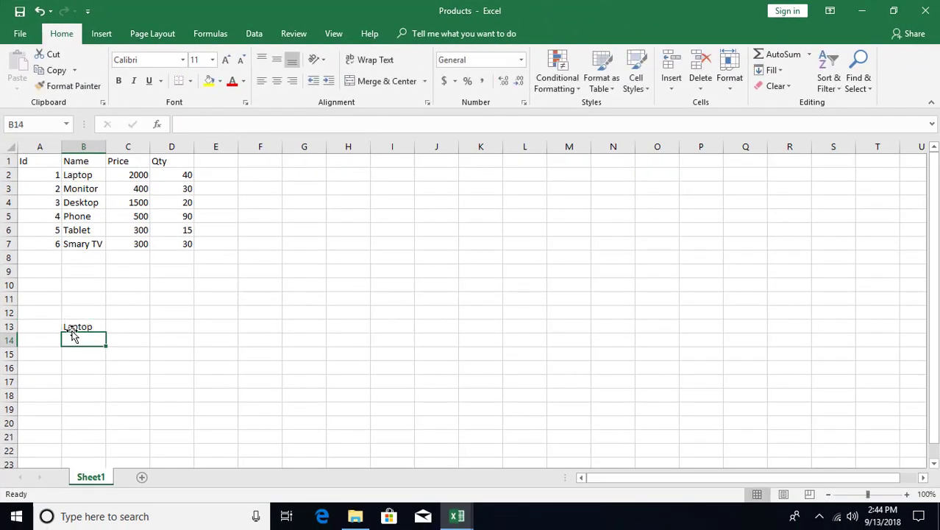
left_click(74, 328)
left_click_drag(106, 333, 101, 425)
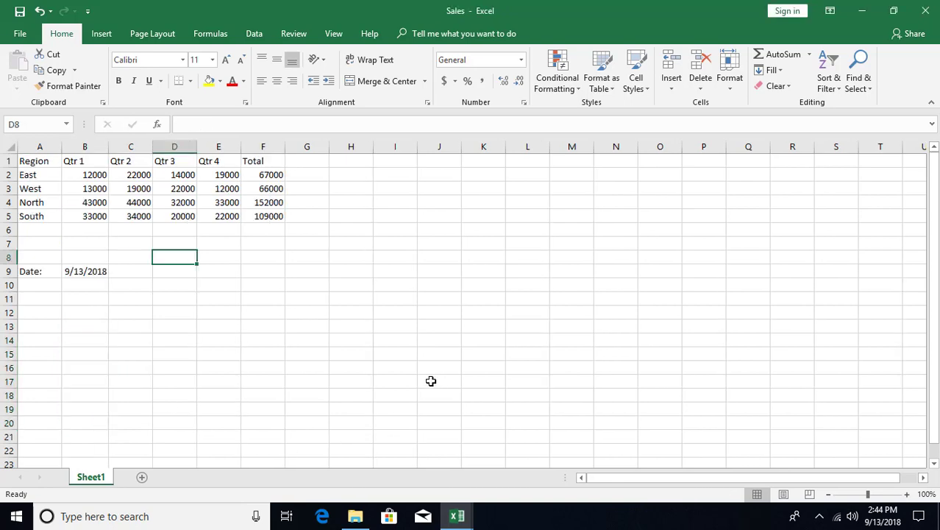
Step: Switch to the Book1 workbook
key("alt+Tab")
key("alt+Tab")
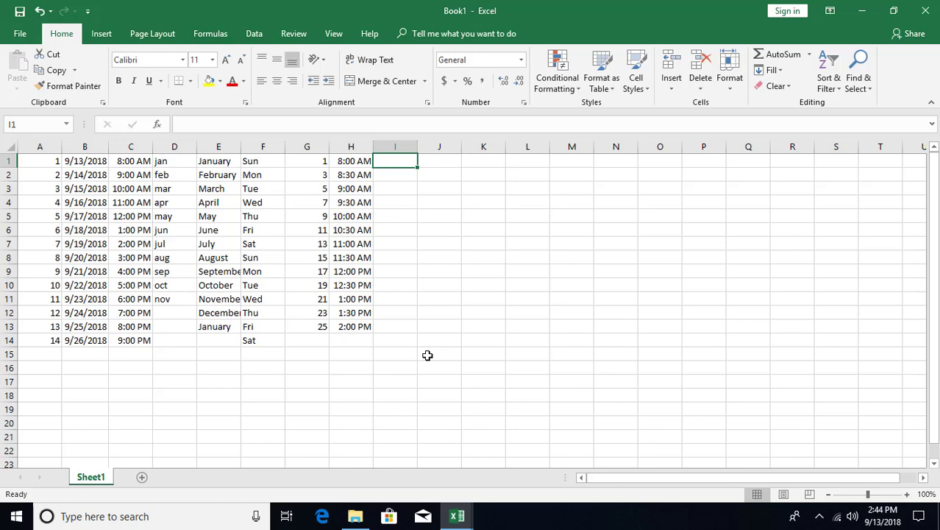
Step: Enter 1 in cell I1, try filling it down to I13 as a series, and undo the fill and the entry
type("1")
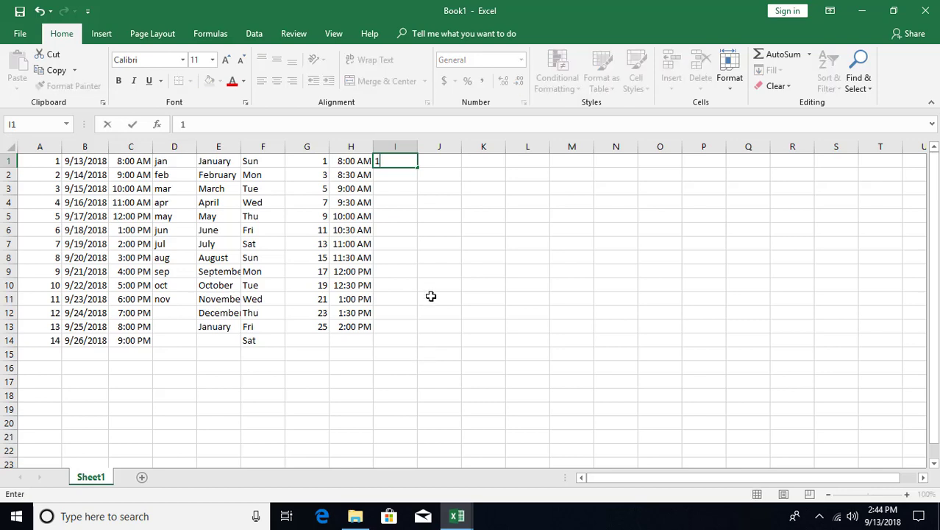
key("ctrl+Return")
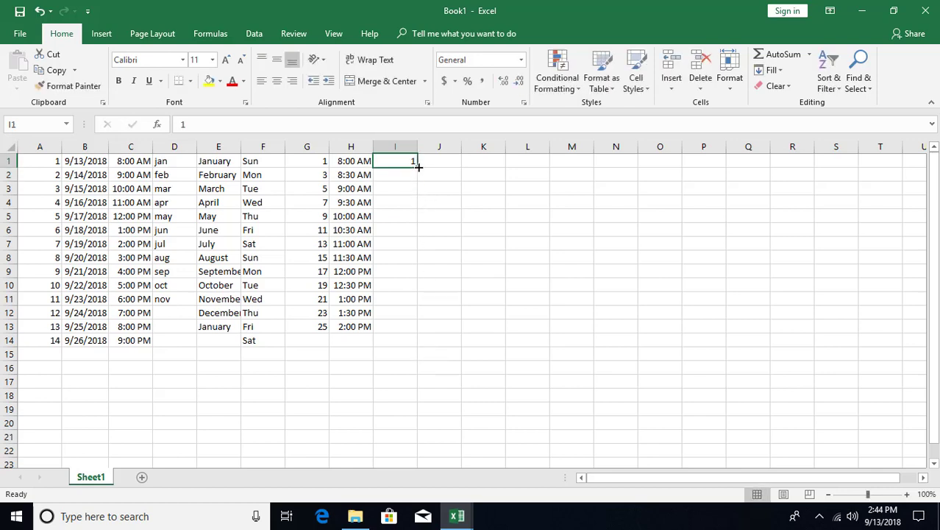
left_click_drag(417, 167, 418, 330)
left_click(429, 342)
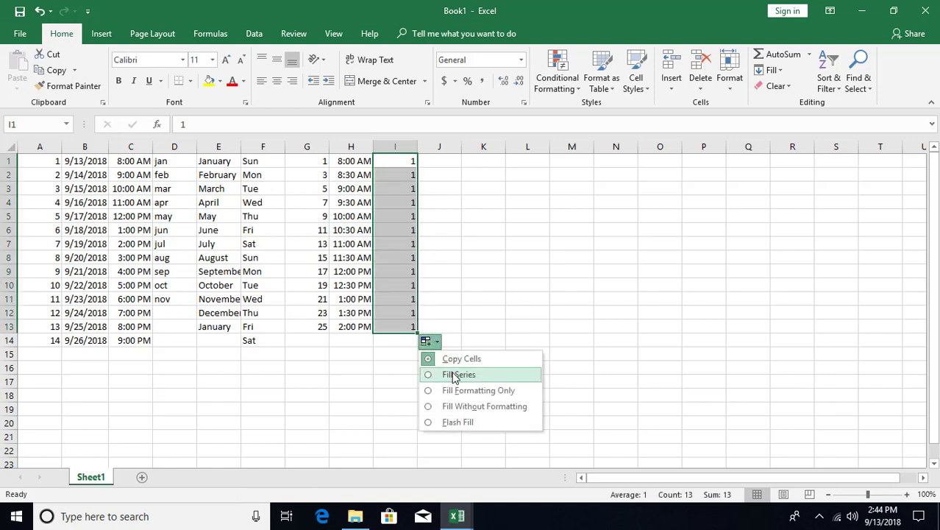
left_click(451, 374)
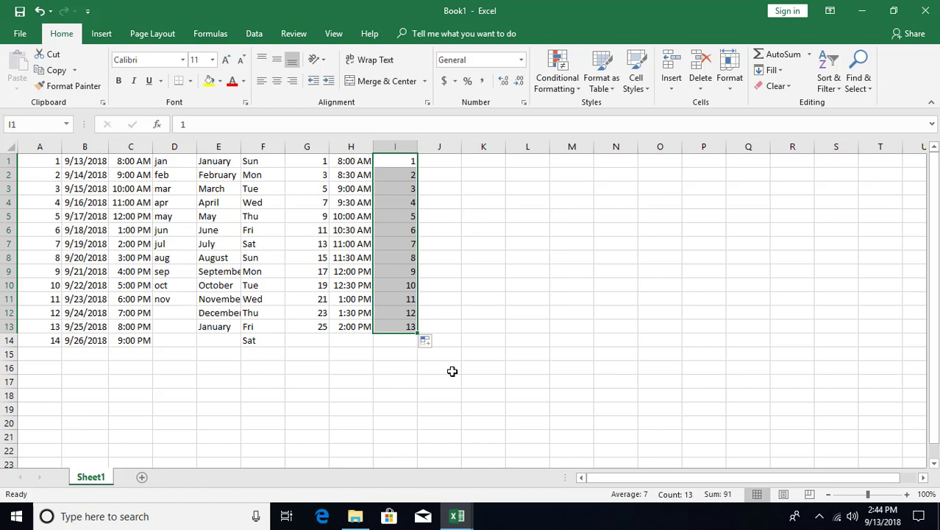
key("ctrl+z")
key("ctrl+z")
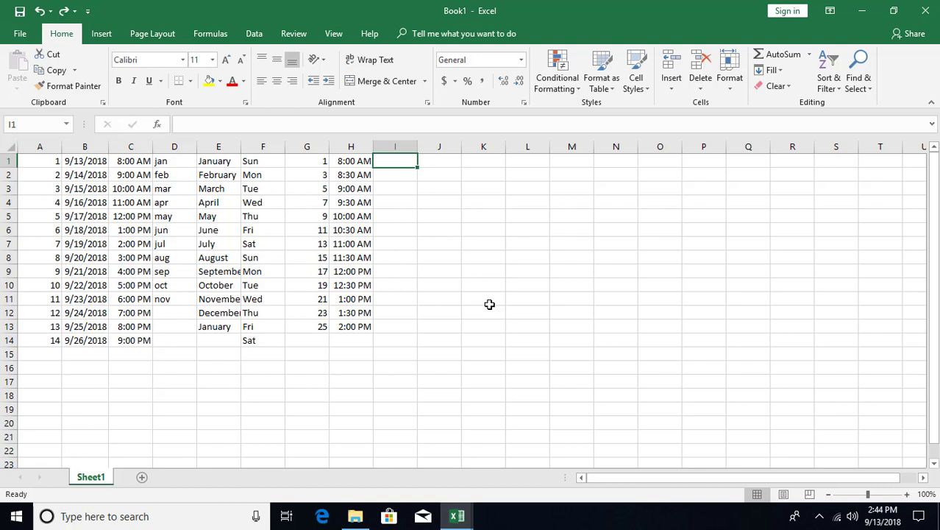
Step: Enter Excel 2016 in cell I1 and fit the width of column I to the text
type("Exce")
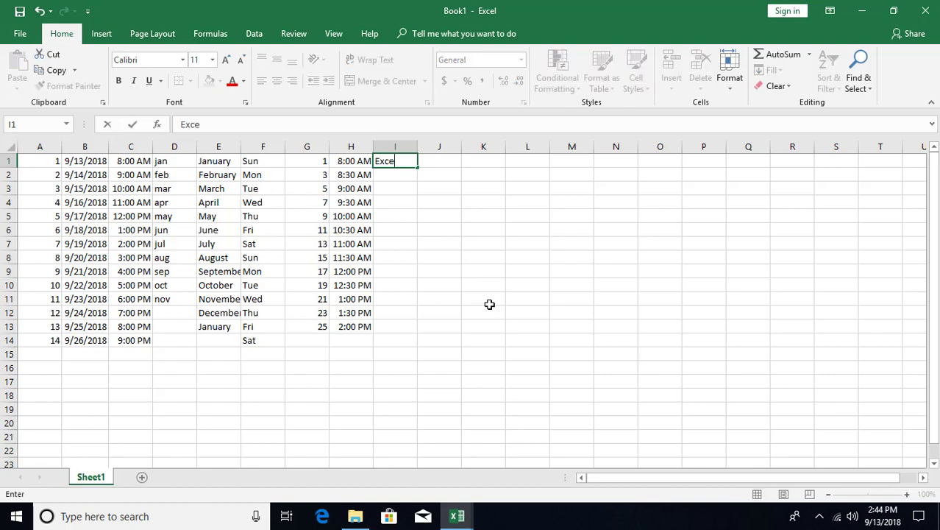
type("l 2016")
key("Return")
key("Up")
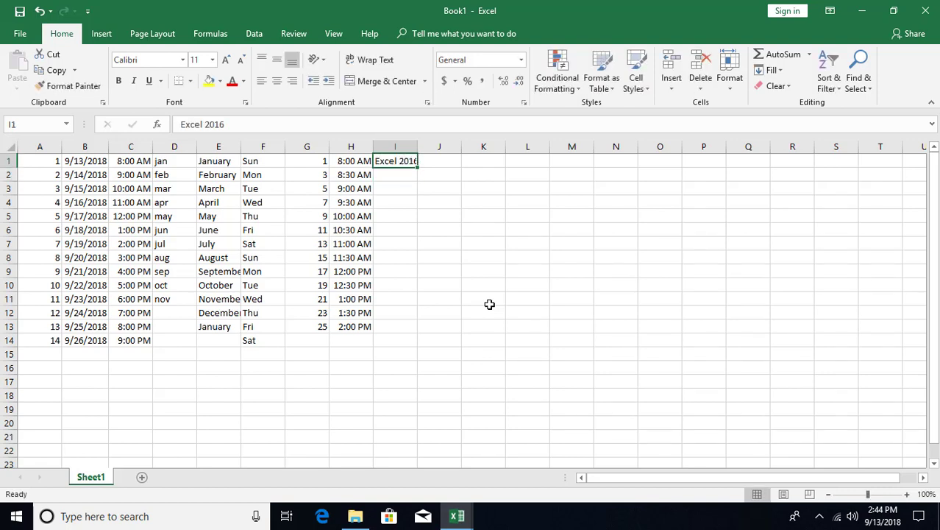
double_click(419, 147)
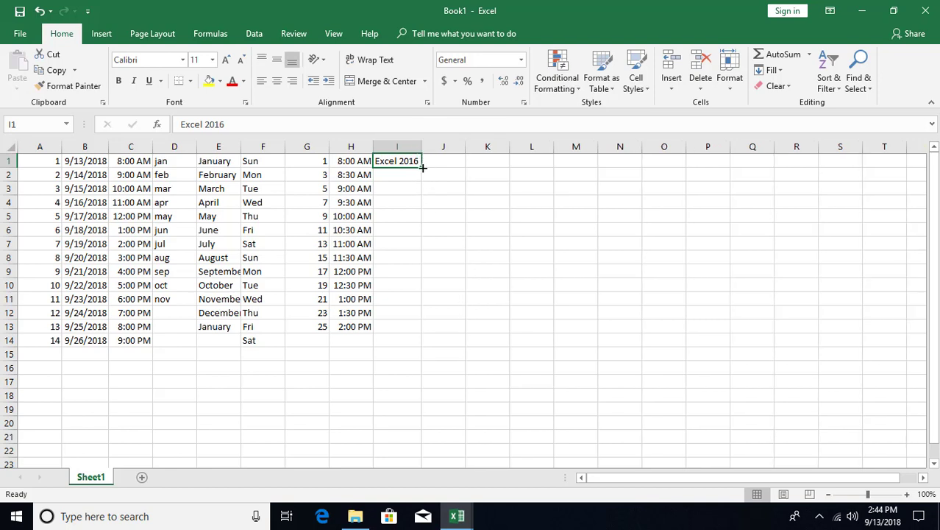
Step: Try filling Excel 2016 from I1 down to I12 as an increasing series, change it to plain copies, and undo the fill
left_click_drag(421, 167, 419, 322)
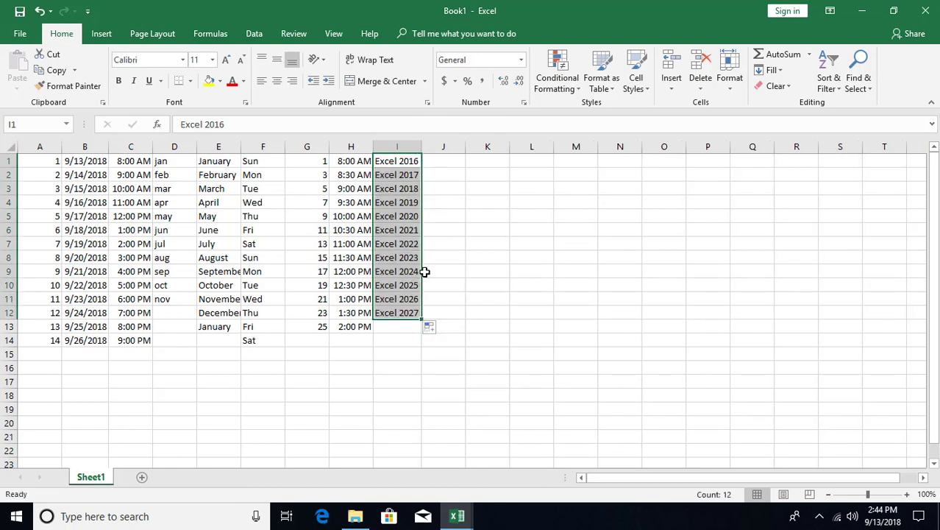
left_click(433, 329)
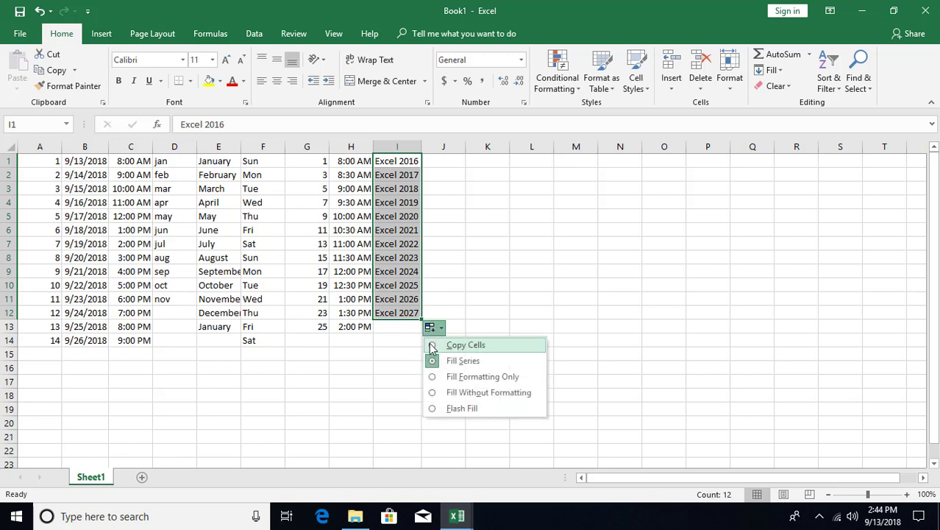
left_click(432, 346)
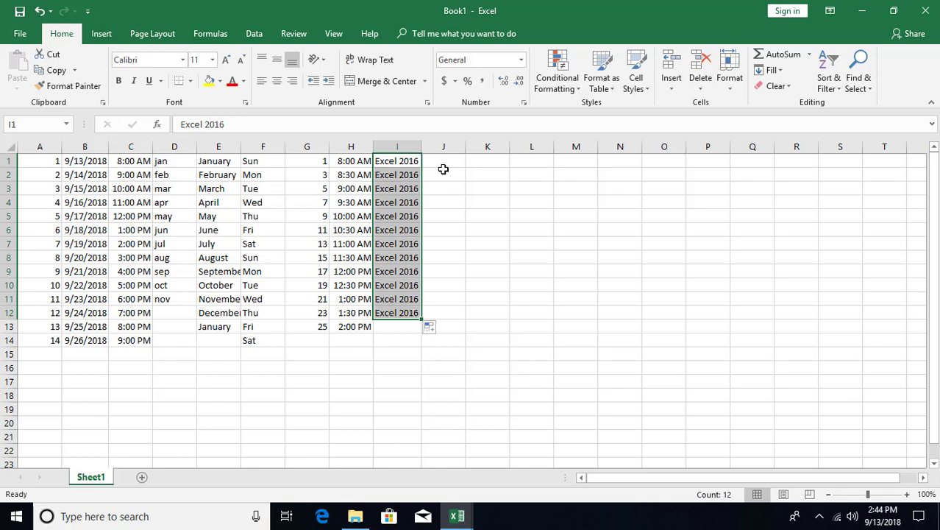
key("ctrl+z")
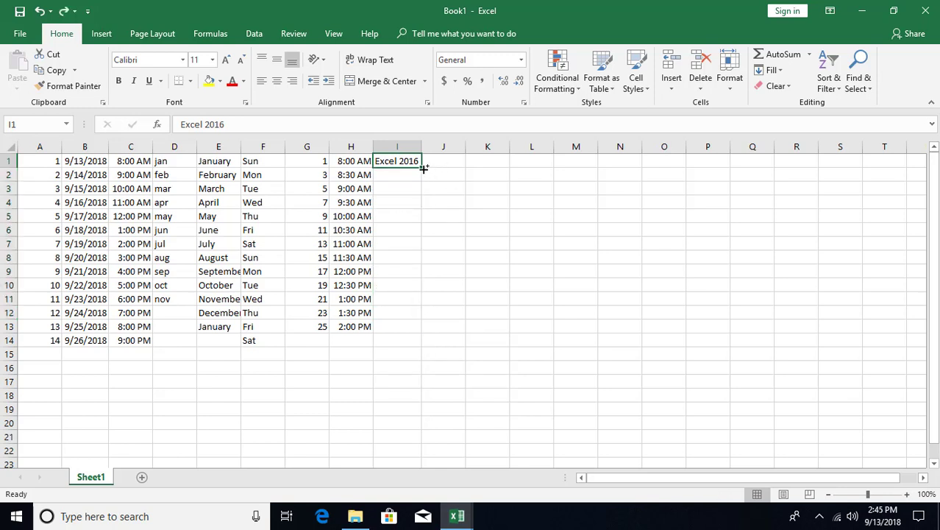
Step: Fill Excel 2016 from I1 down to I13 as plain copies without incrementing the number
left_click_drag(424, 168, 410, 335)
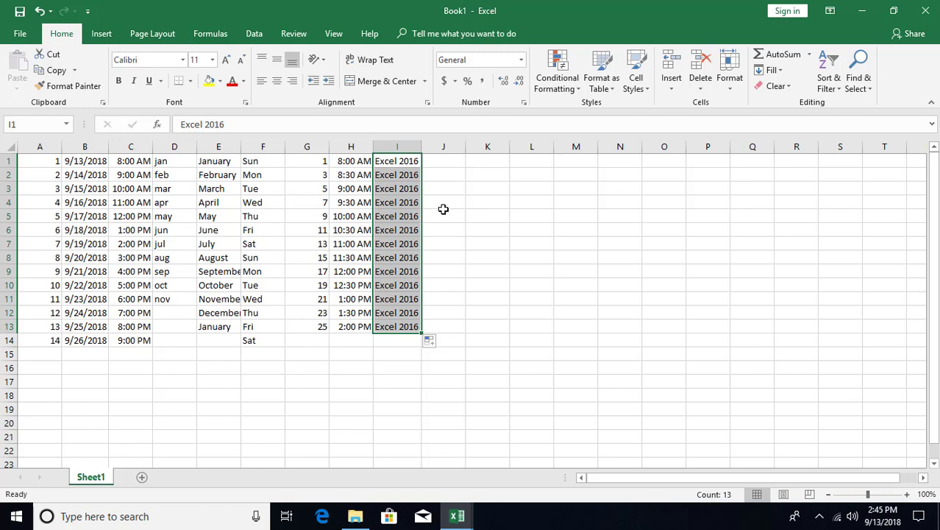
left_click(448, 166)
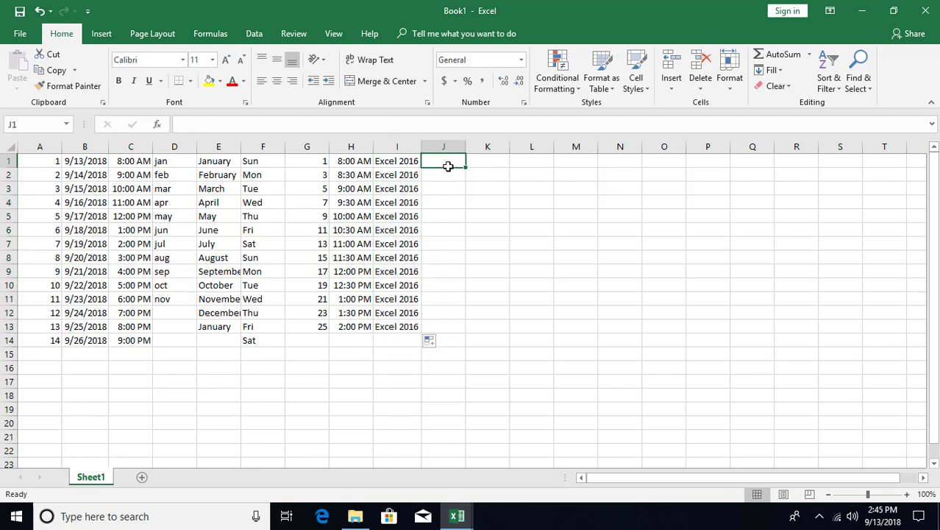